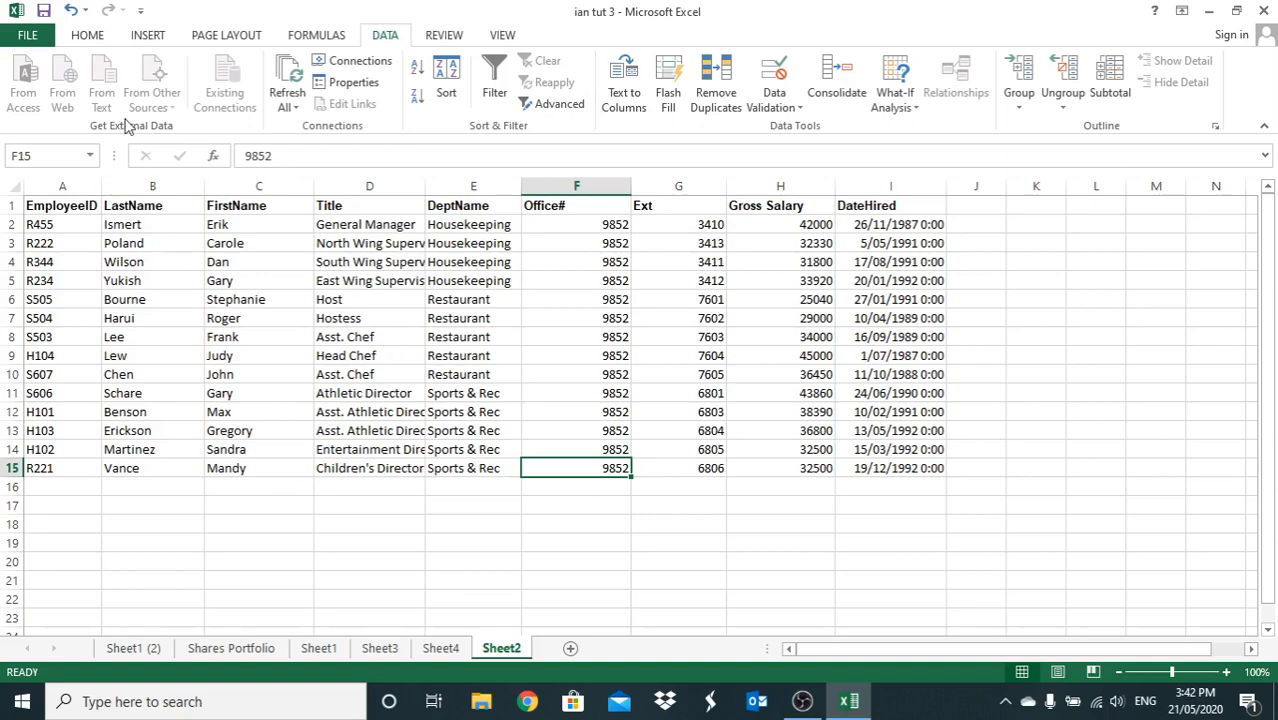
# - Sort only the Ext column from smallest to largest, continuing with the current selection, and undo that sort
pyautogui.click(98, 42)
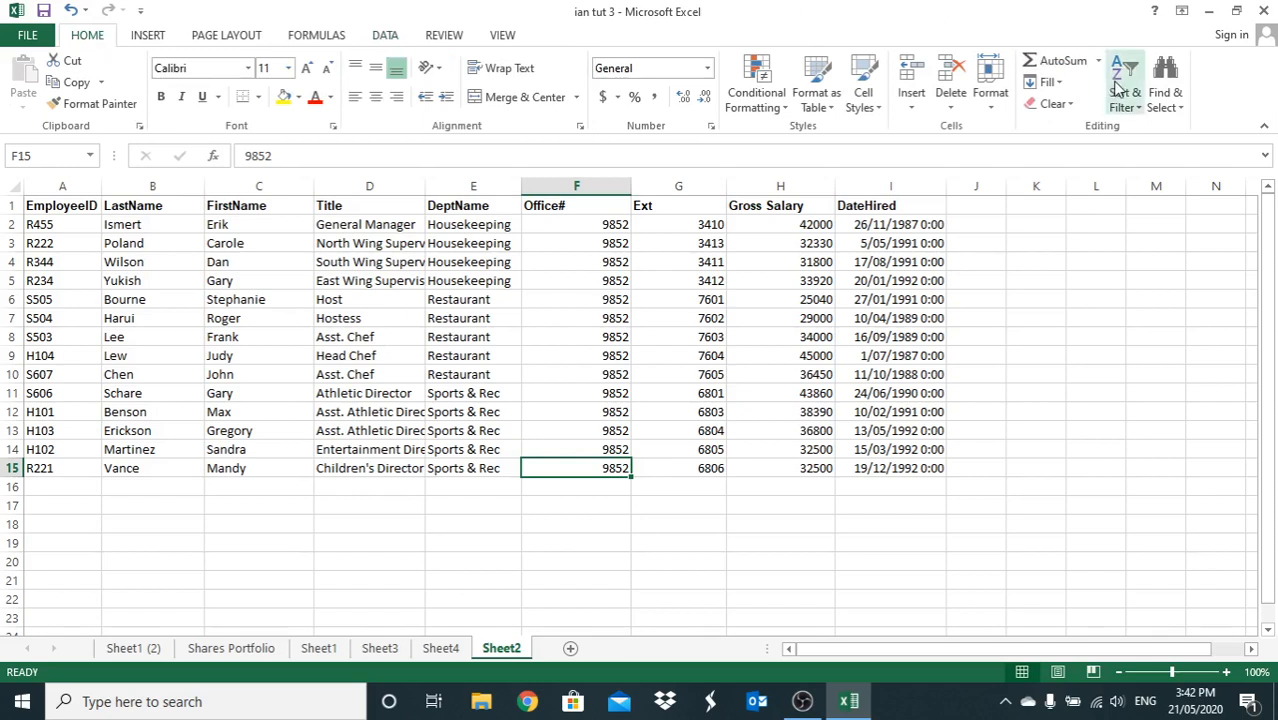
pyautogui.click(1117, 88)
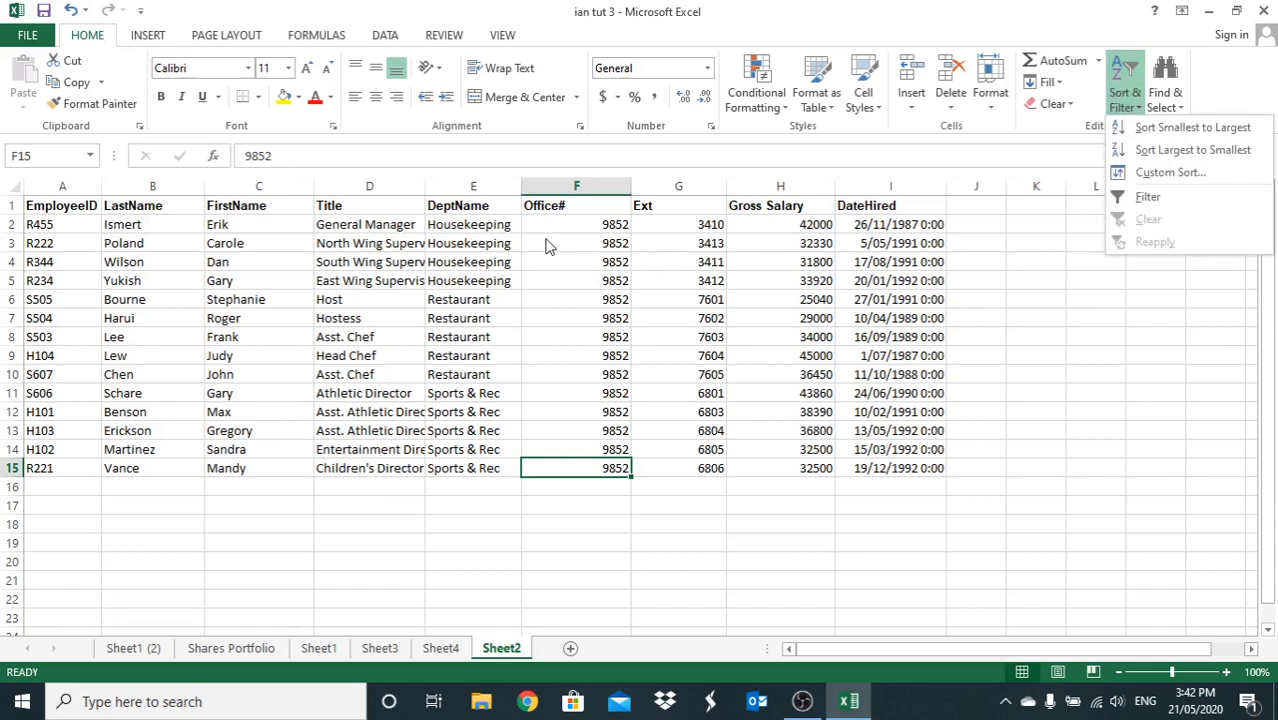
pyautogui.click(689, 191)
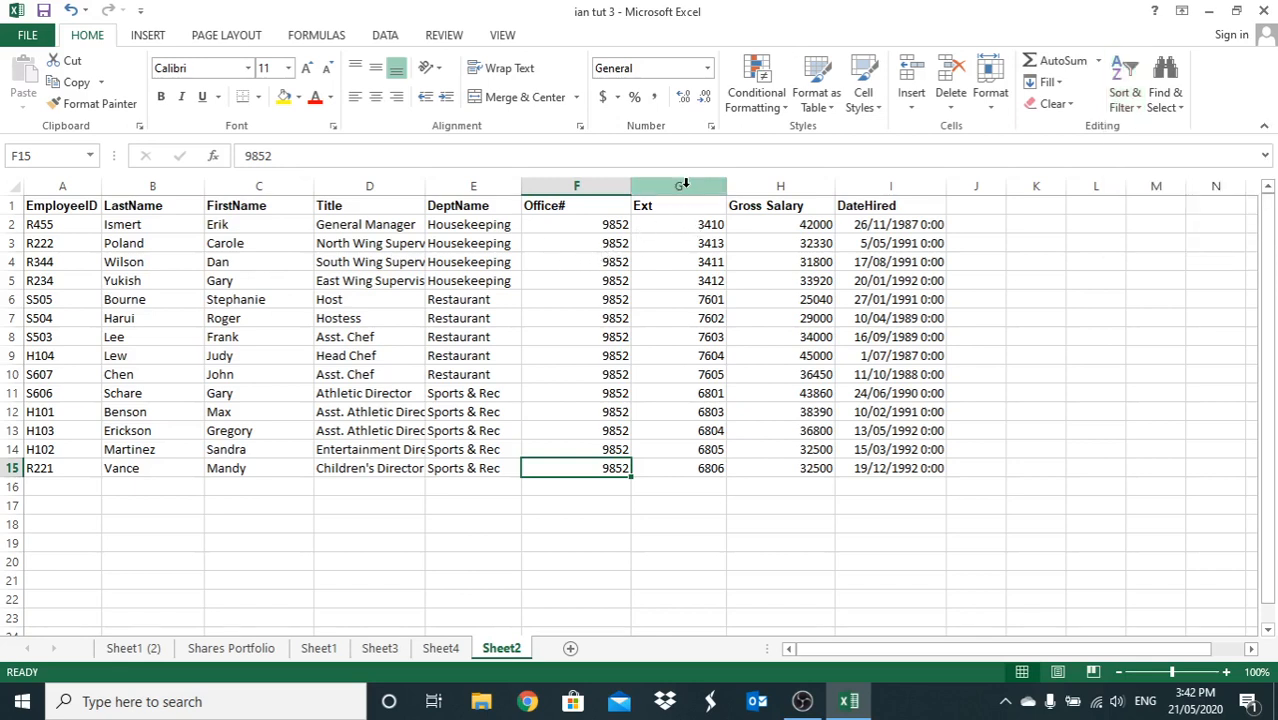
pyautogui.click(691, 190)
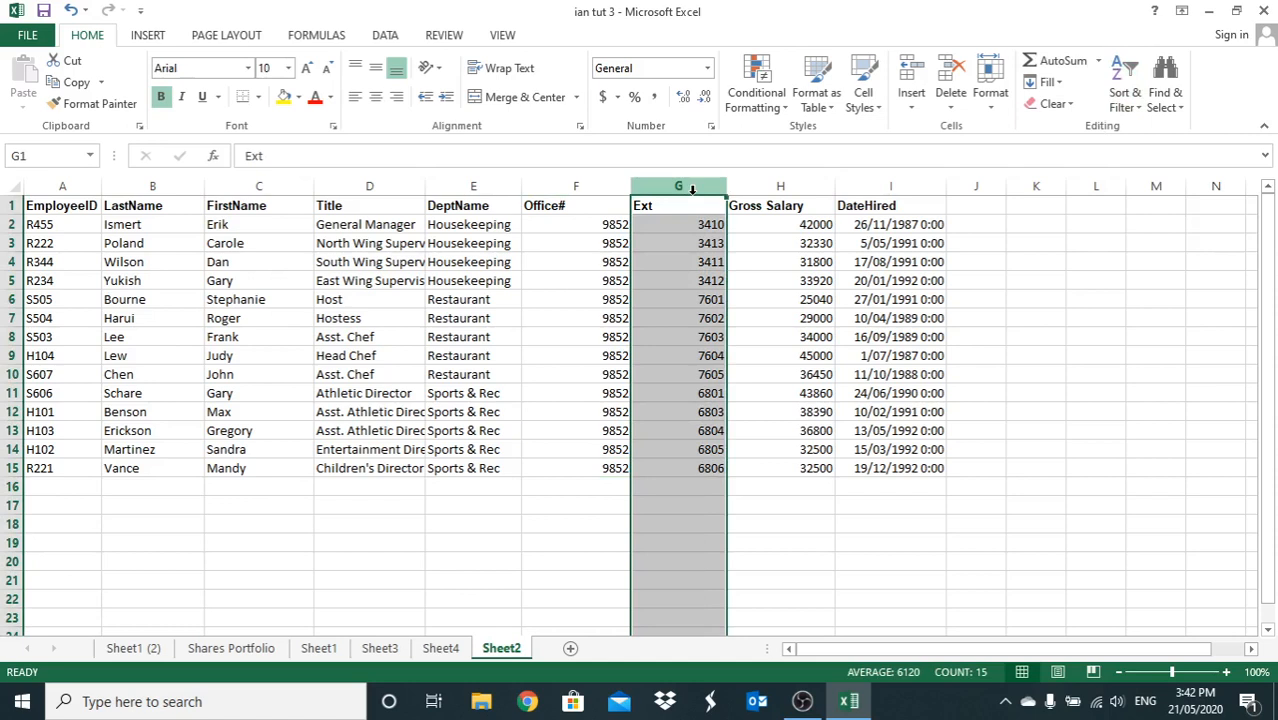
pyautogui.click(1113, 98)
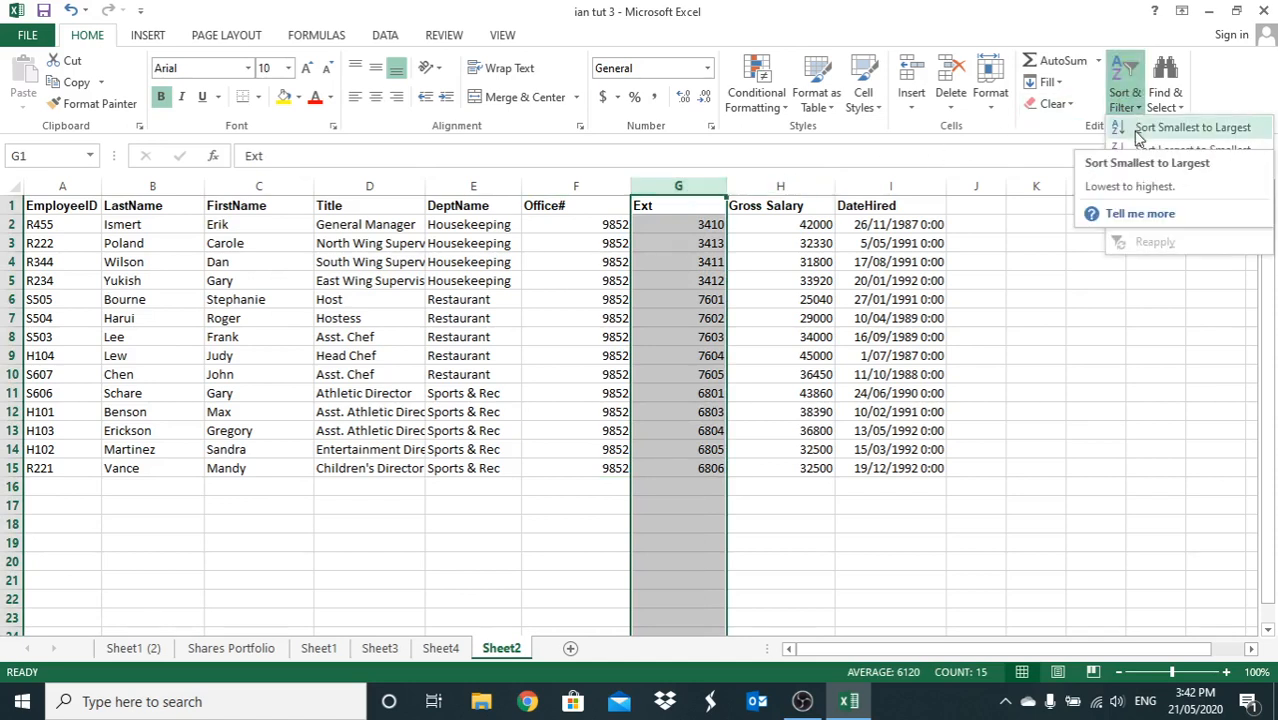
pyautogui.click(1137, 130)
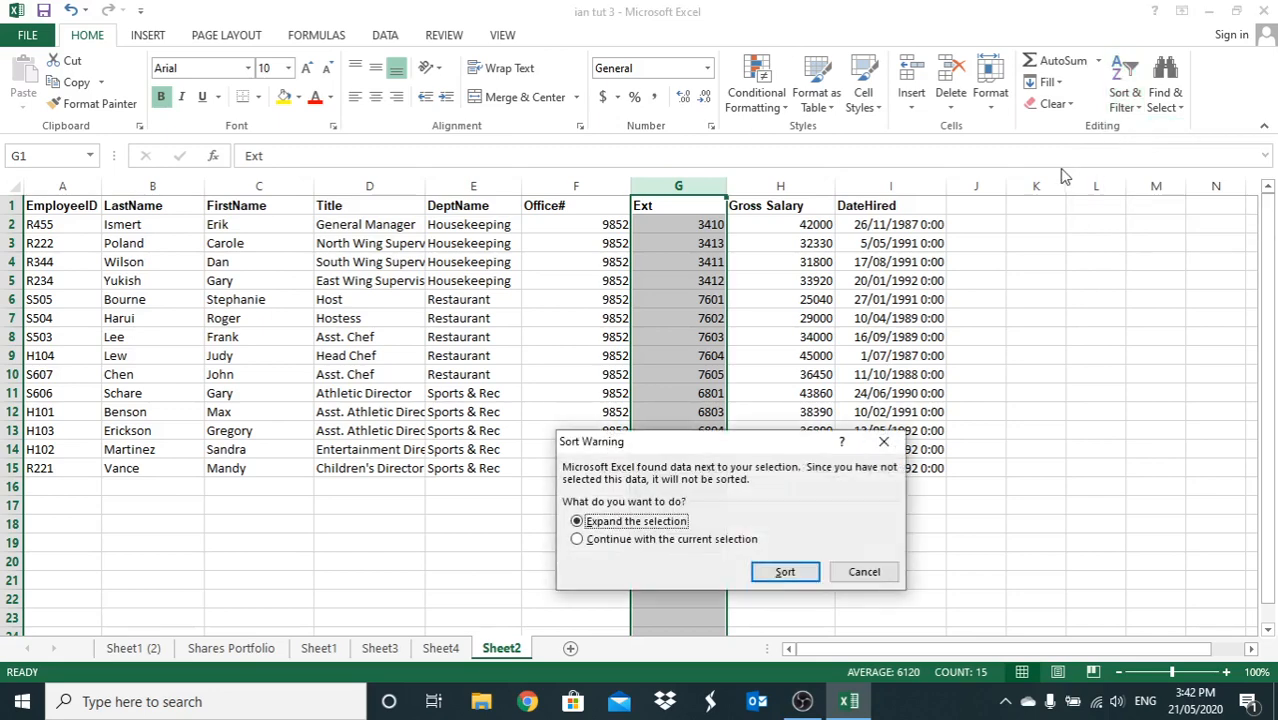
pyautogui.click(712, 540)
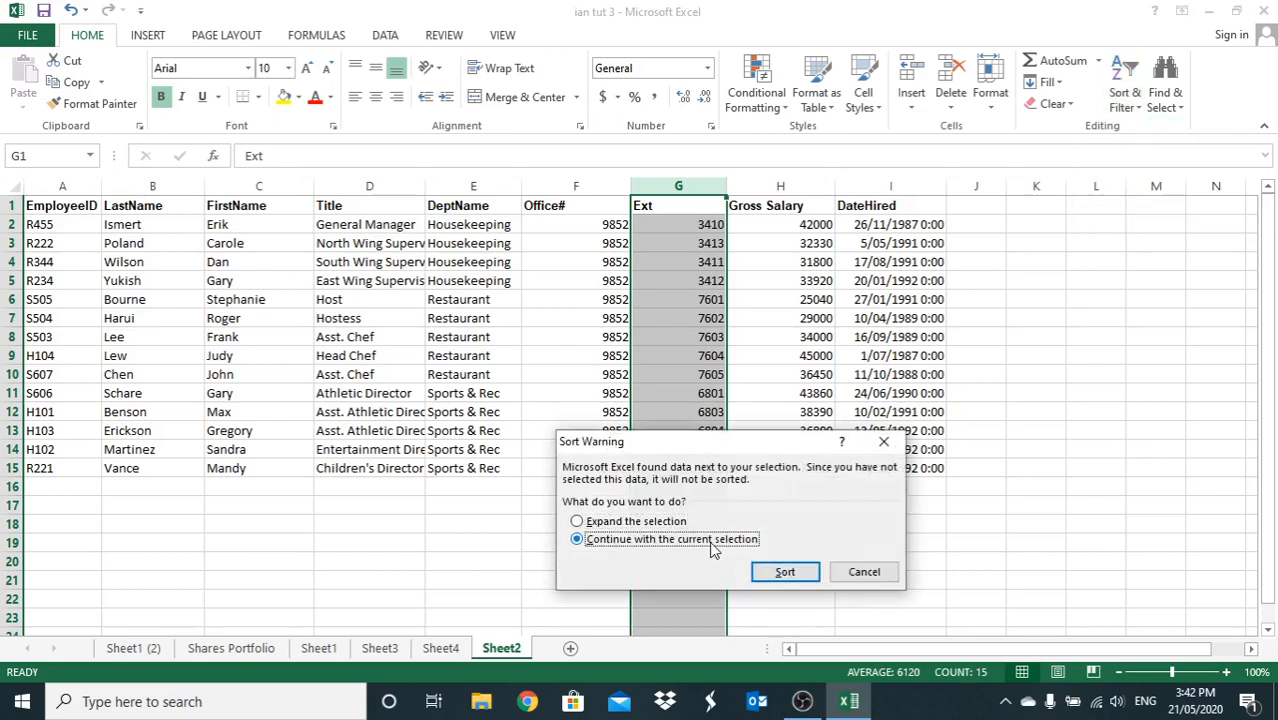
pyautogui.click(782, 573)
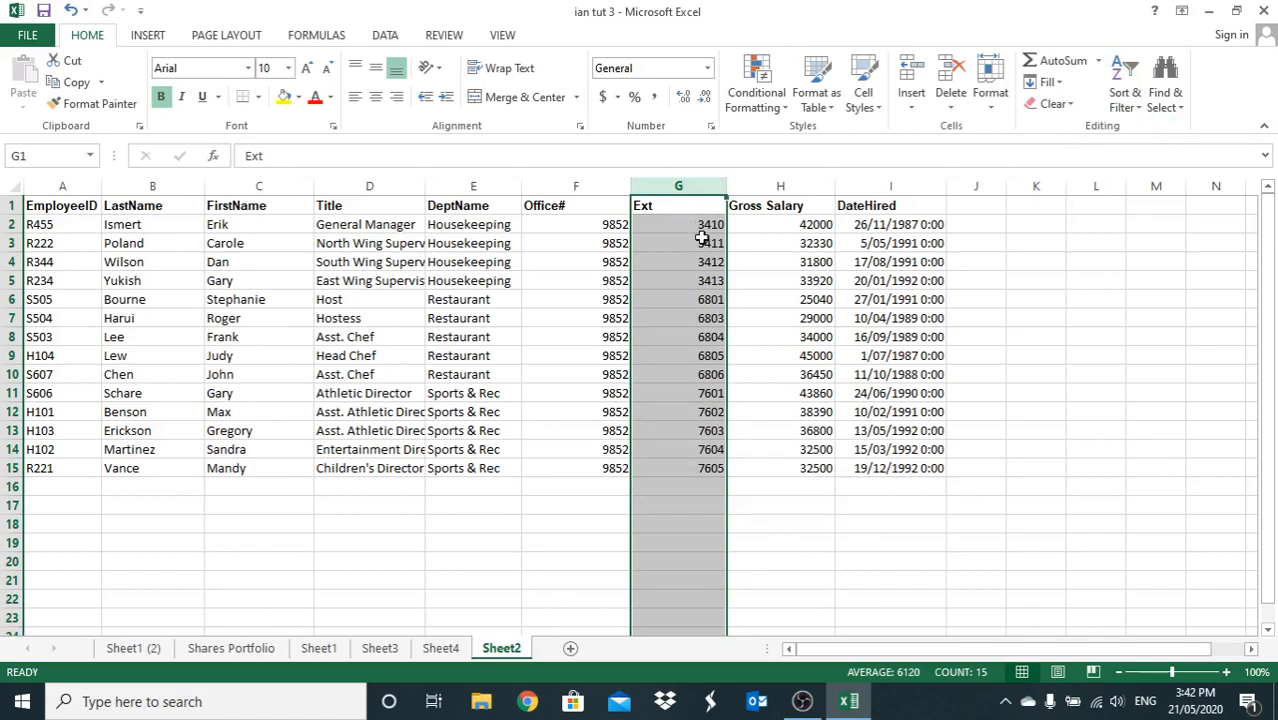
pyautogui.click(1122, 95)
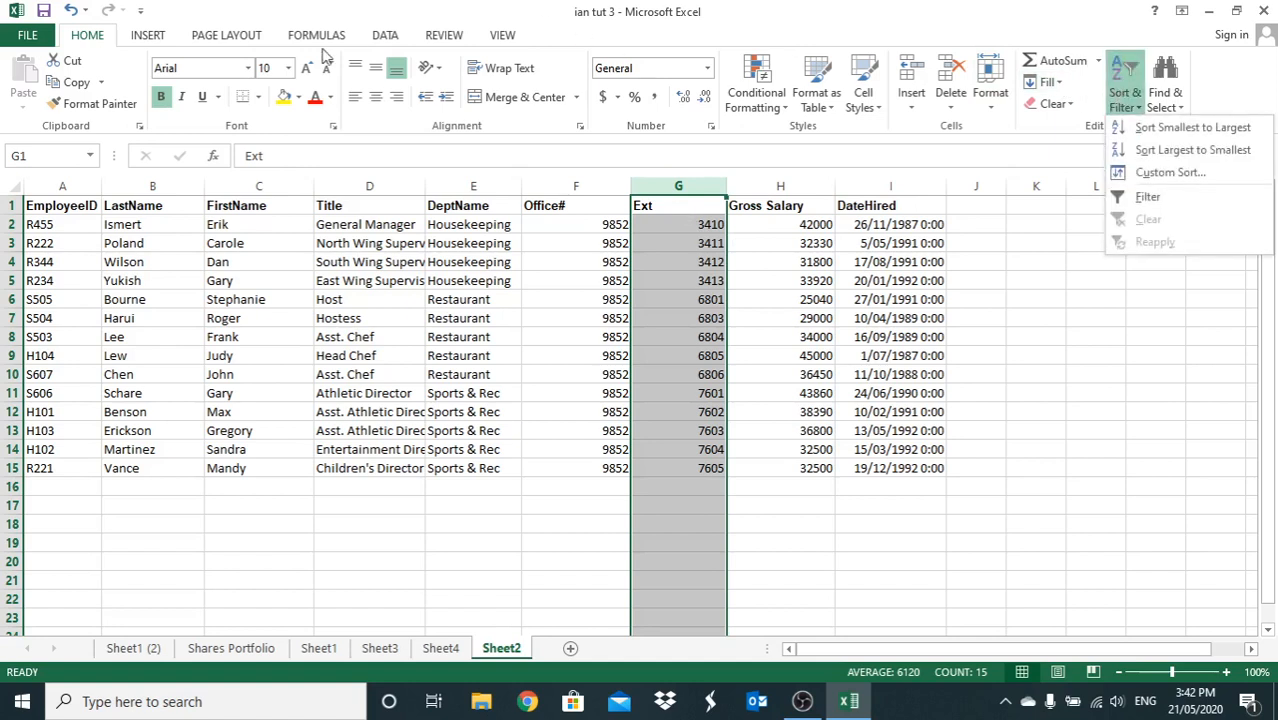
pyautogui.click(70, 10)
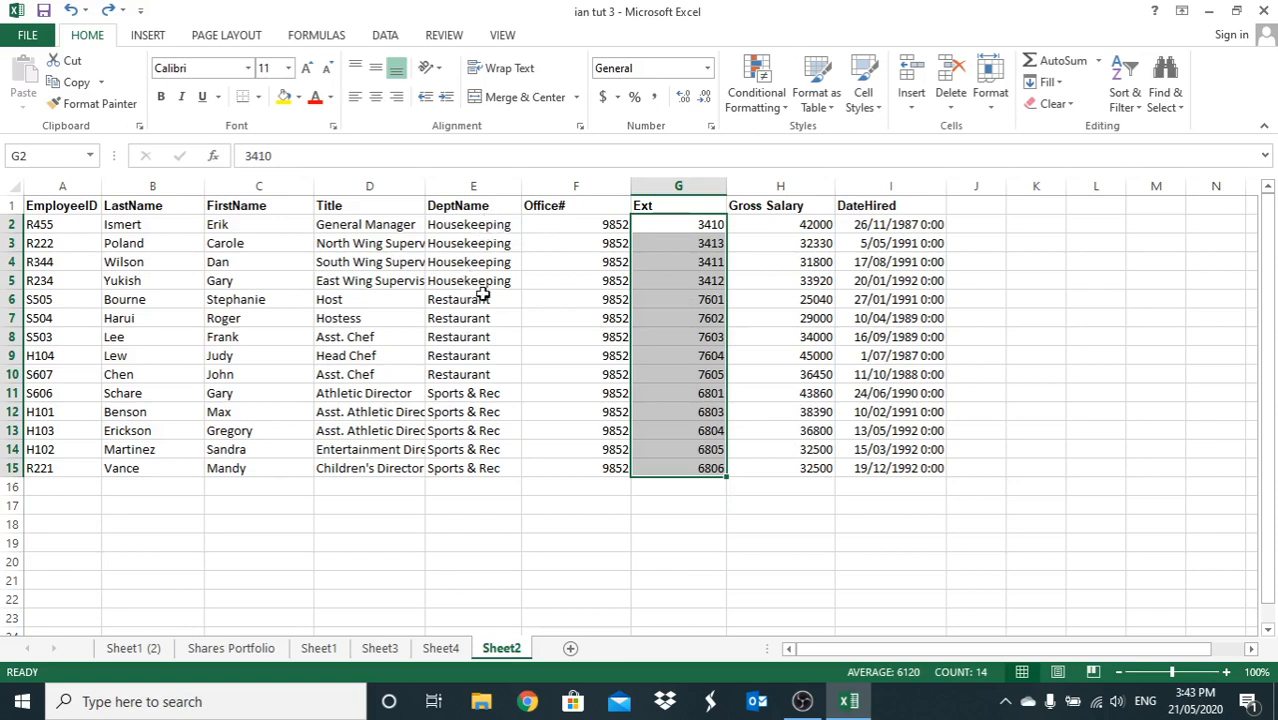
# - Start a custom sort from the Gross Salary column, expand the selection to the whole table, and sort first by Title, A to Z
pyautogui.moveTo(777, 204); pyautogui.dragTo(777, 224)
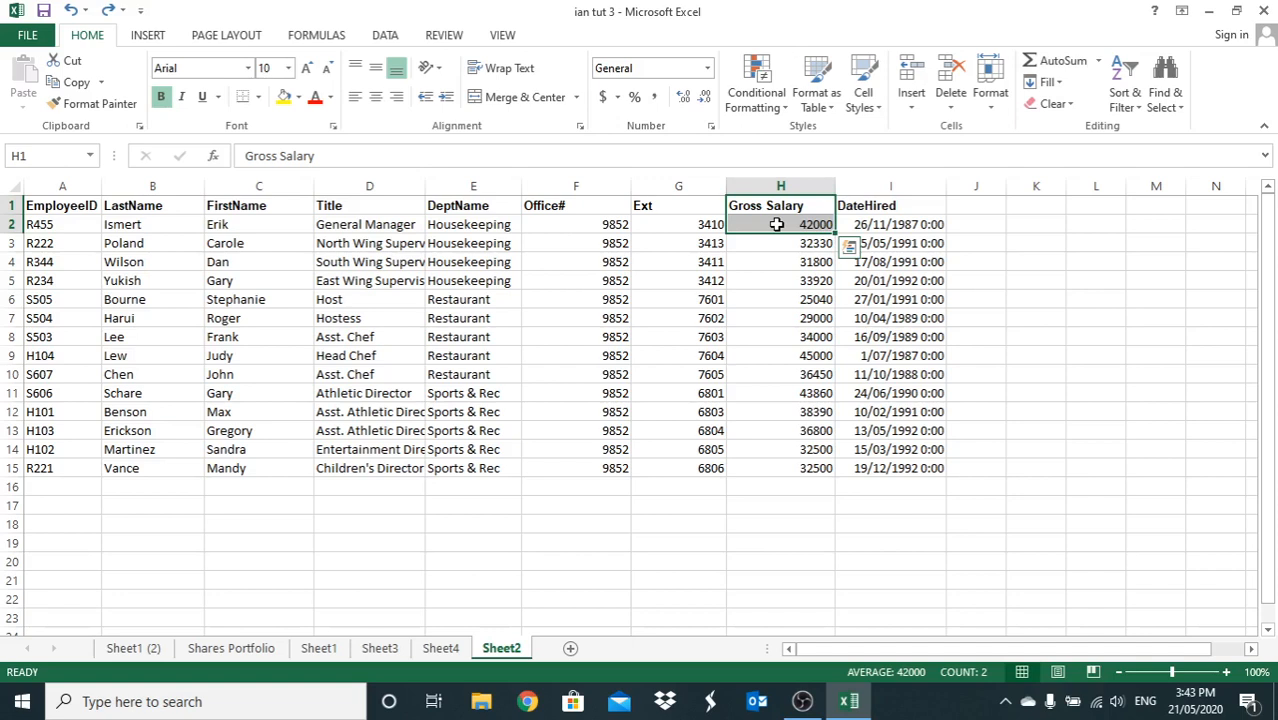
pyautogui.click(1159, 112)
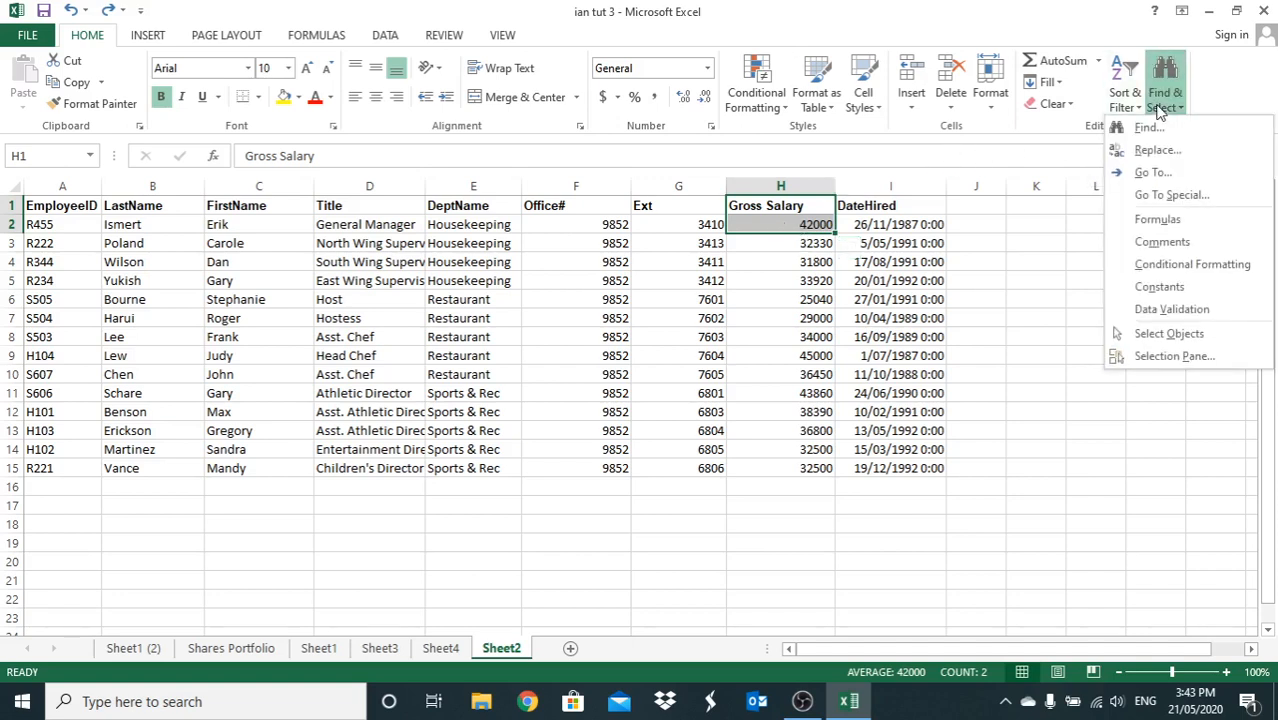
pyautogui.click(1124, 95)
pyautogui.click(1124, 95)
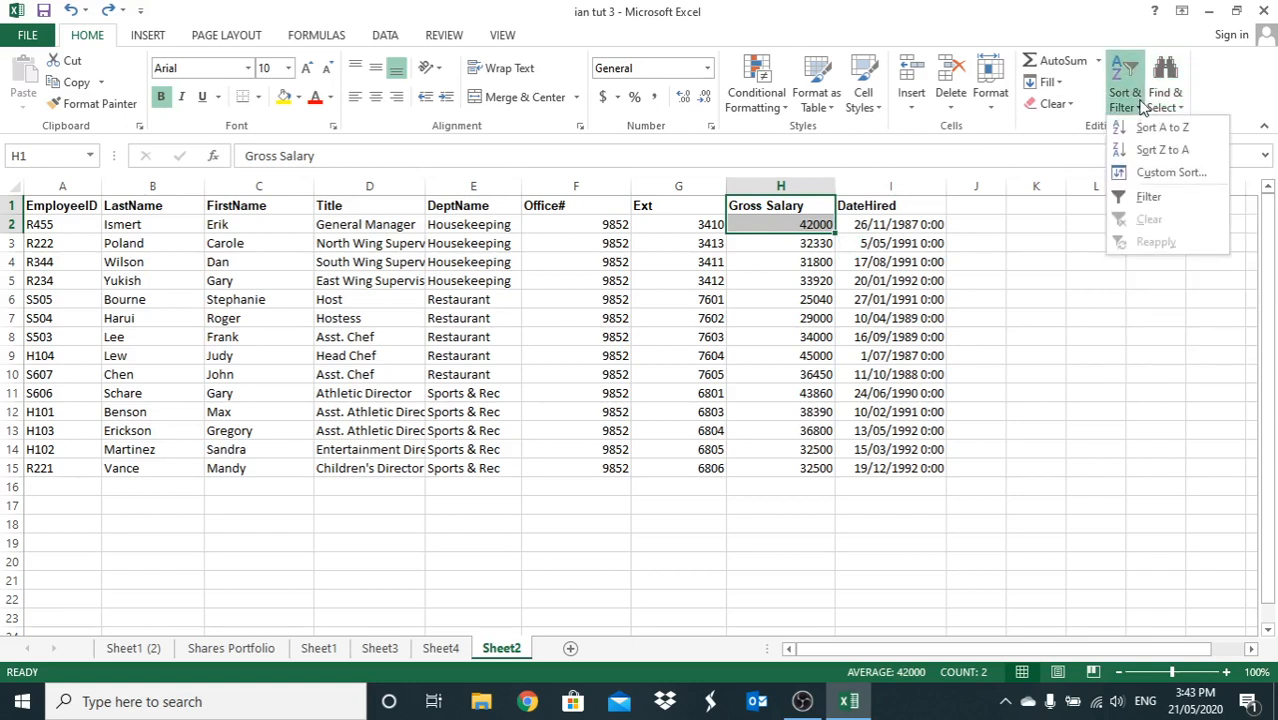
pyautogui.click(1143, 174)
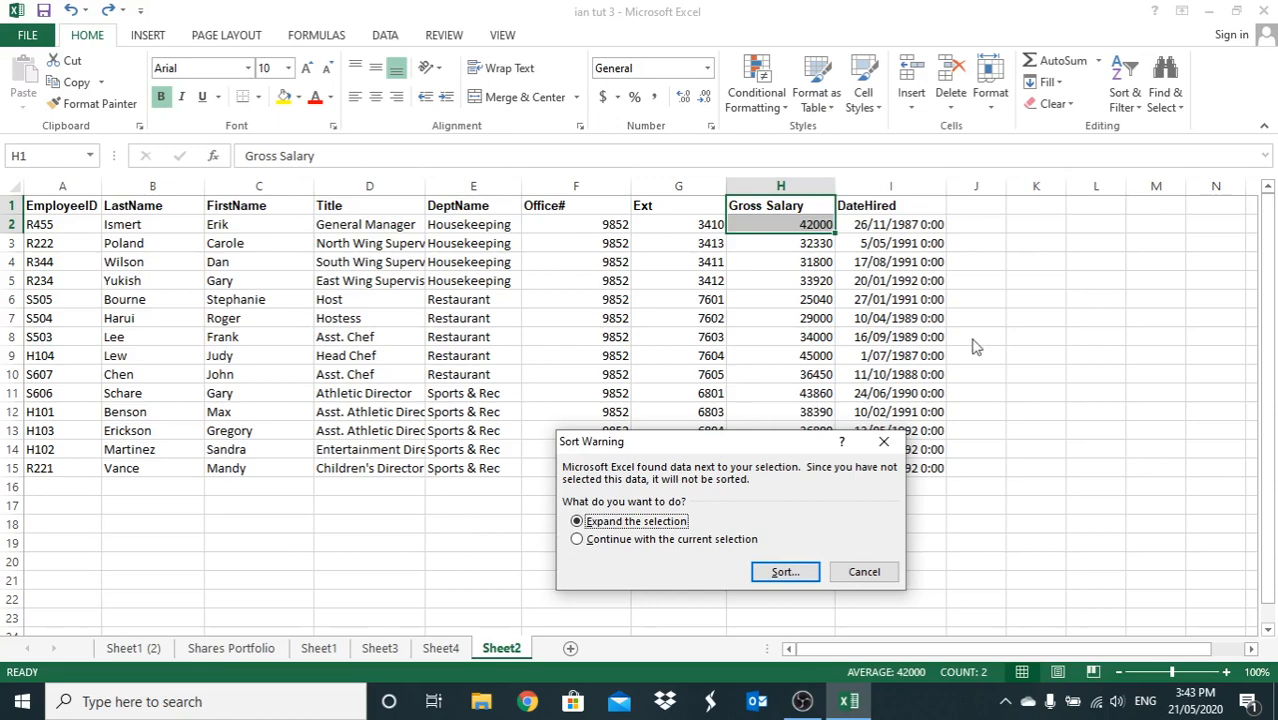
pyautogui.click(789, 573)
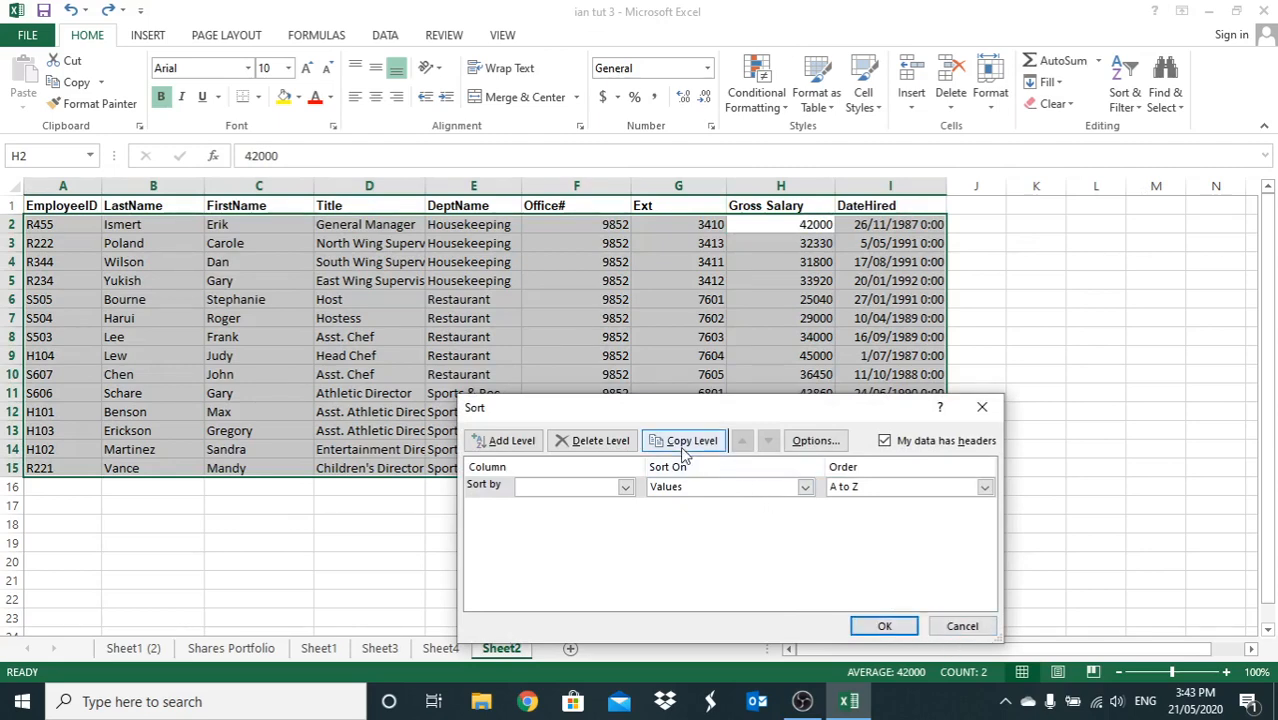
pyautogui.click(625, 488)
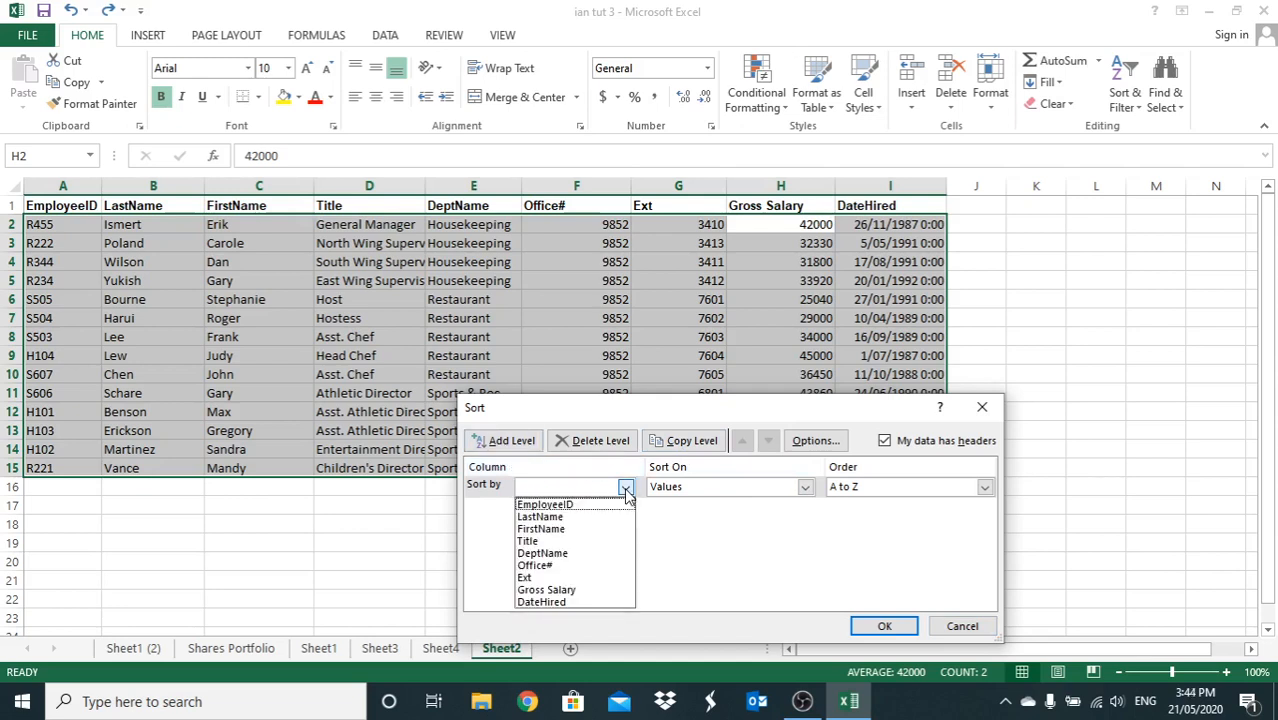
pyautogui.click(556, 542)
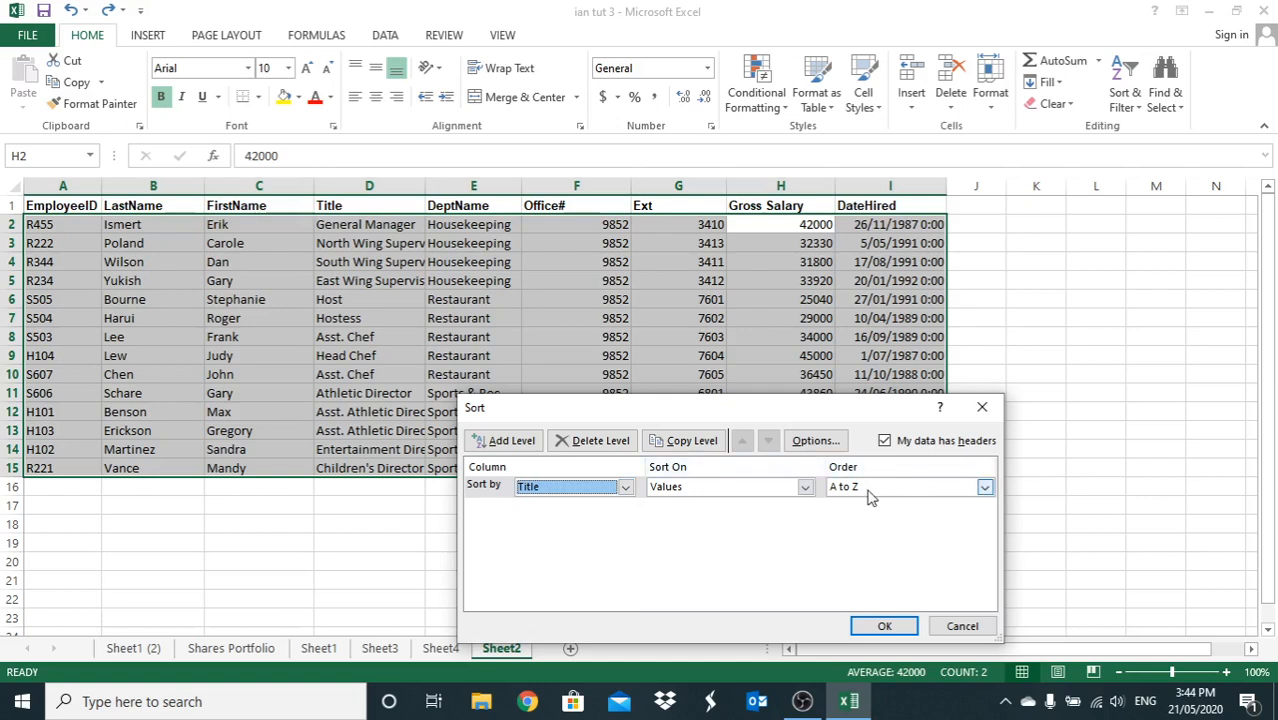
# - Add a second sort level by Gross Salary, smallest to largest, and apply the custom sort
pyautogui.click(502, 445)
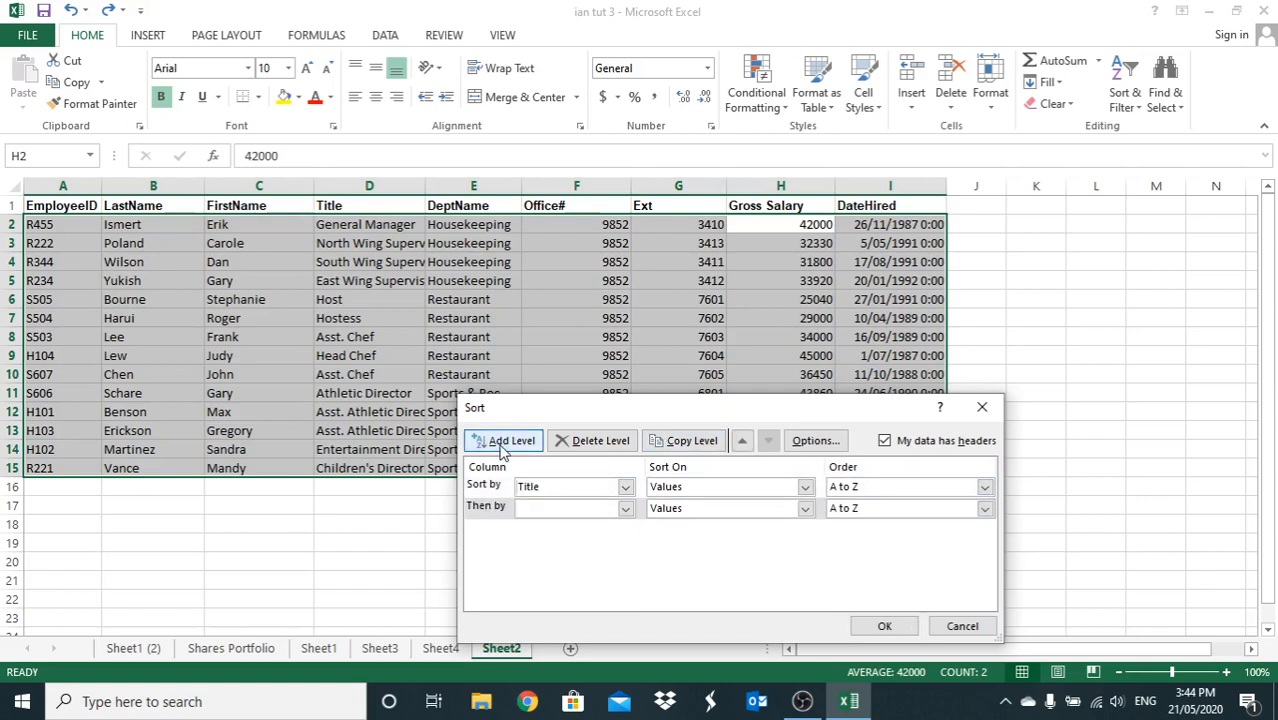
pyautogui.click(625, 510)
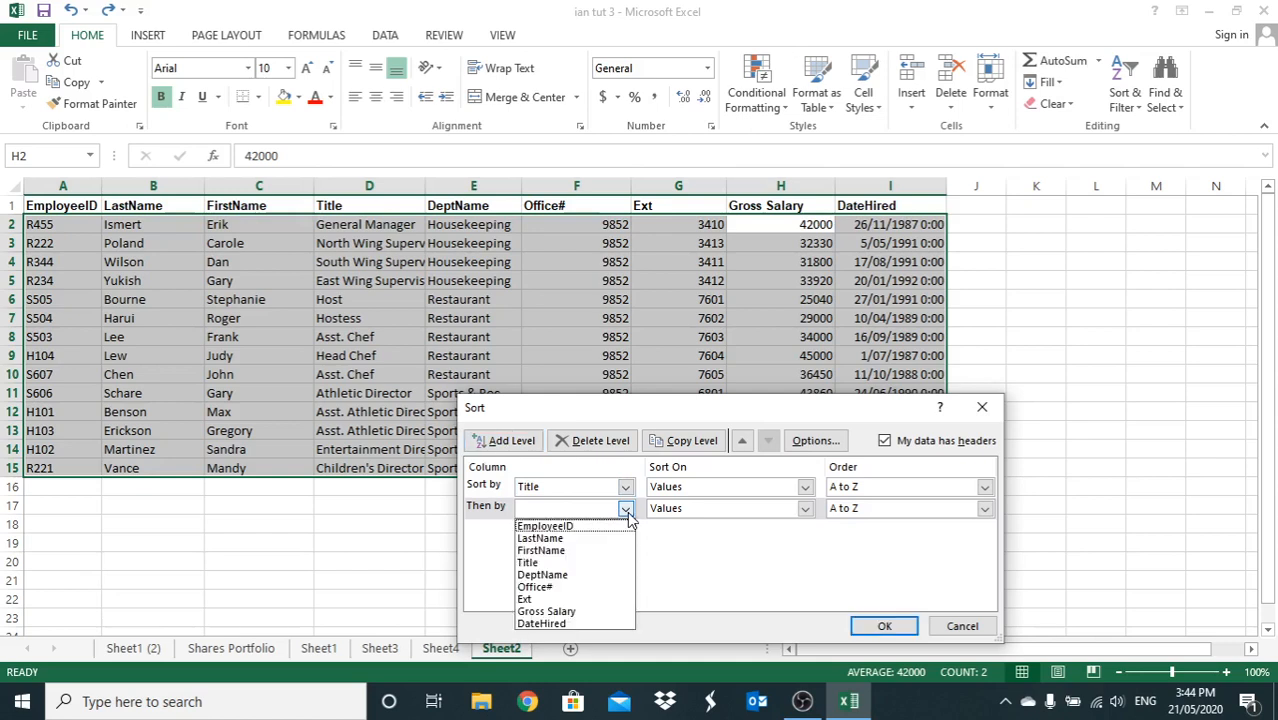
pyautogui.click(542, 612)
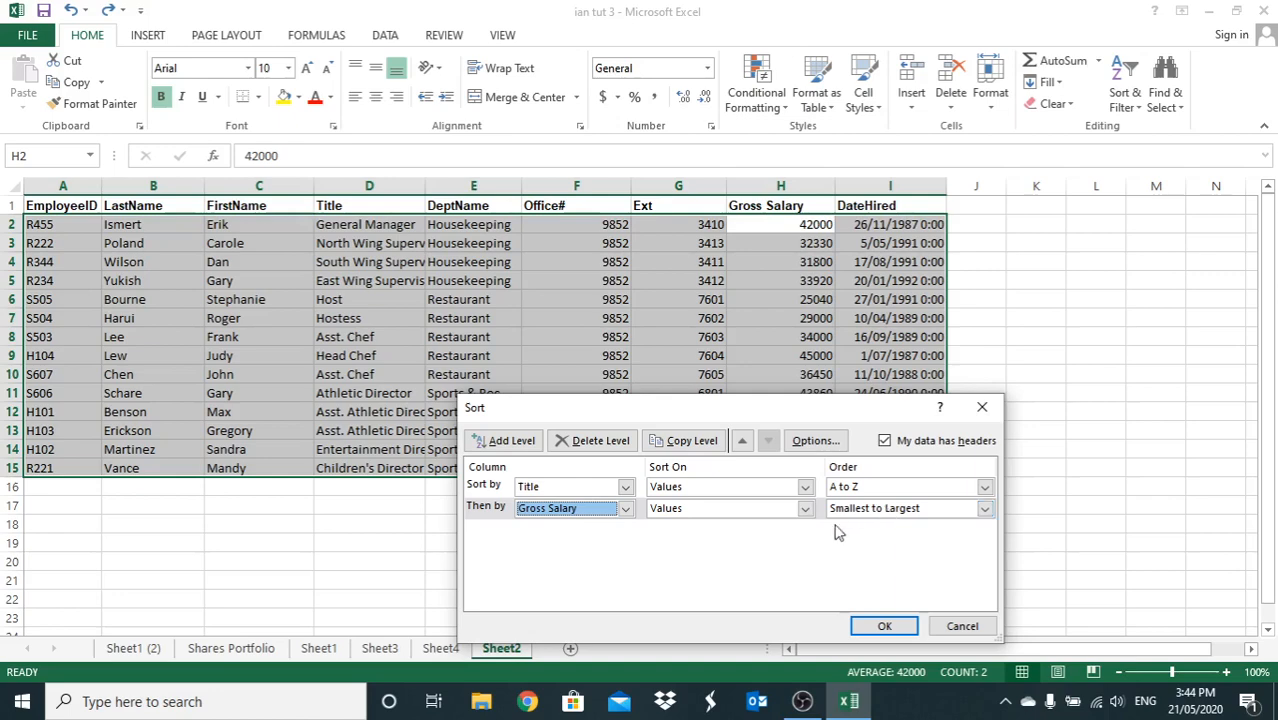
pyautogui.click(877, 627)
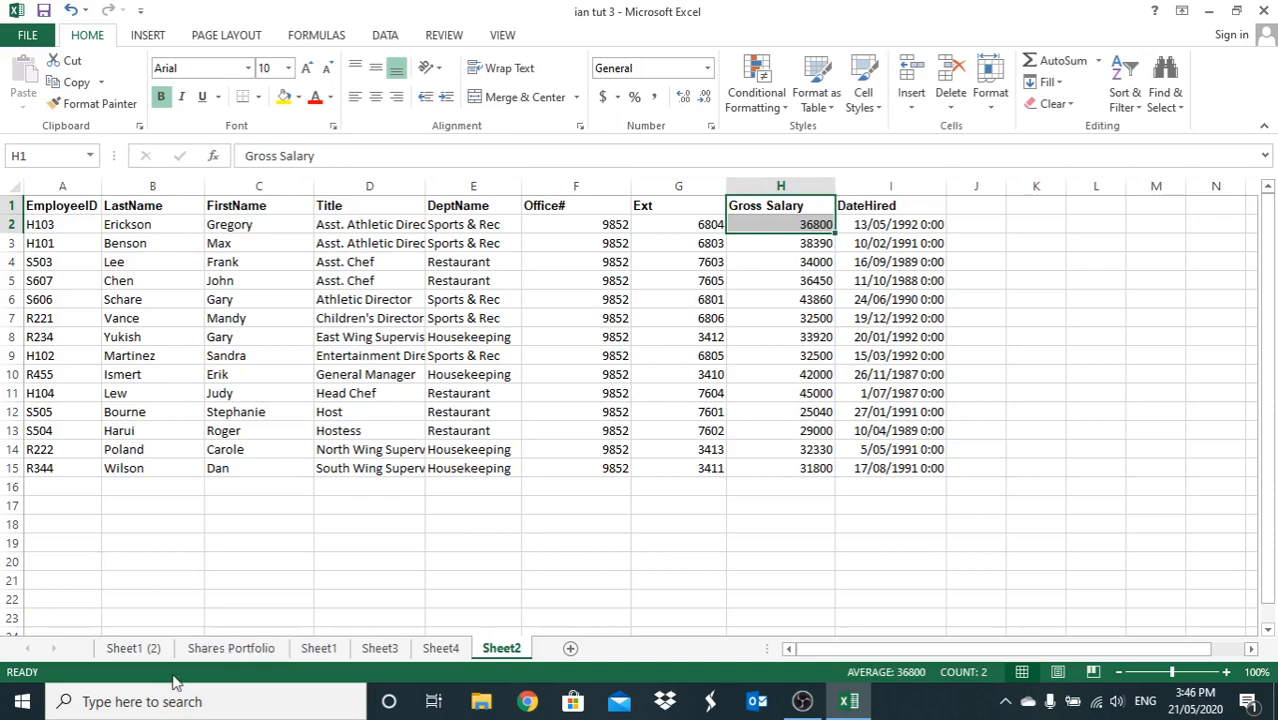
# - Open the Excel Worshop - Practice 3a New workbook from the desktop folder MYOB COURSE files needed and show its Employee's Employment Details sheet
pyautogui.click(848, 703)
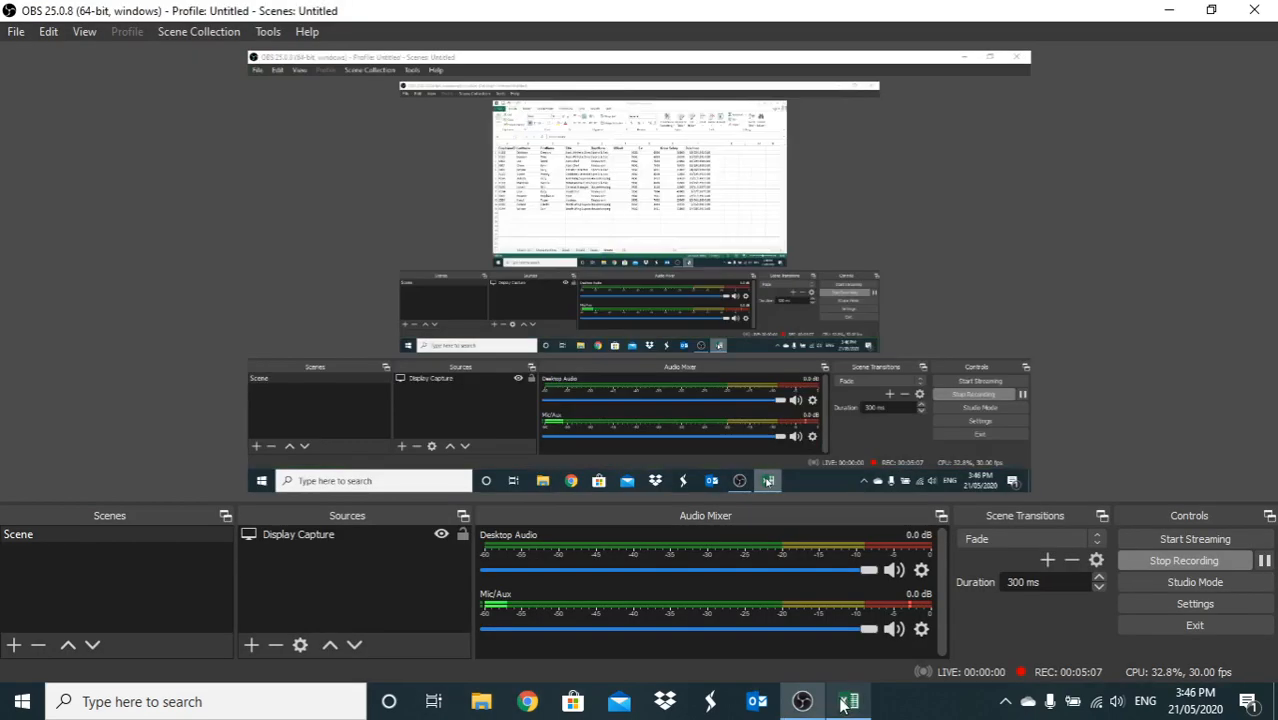
pyautogui.click(1168, 10)
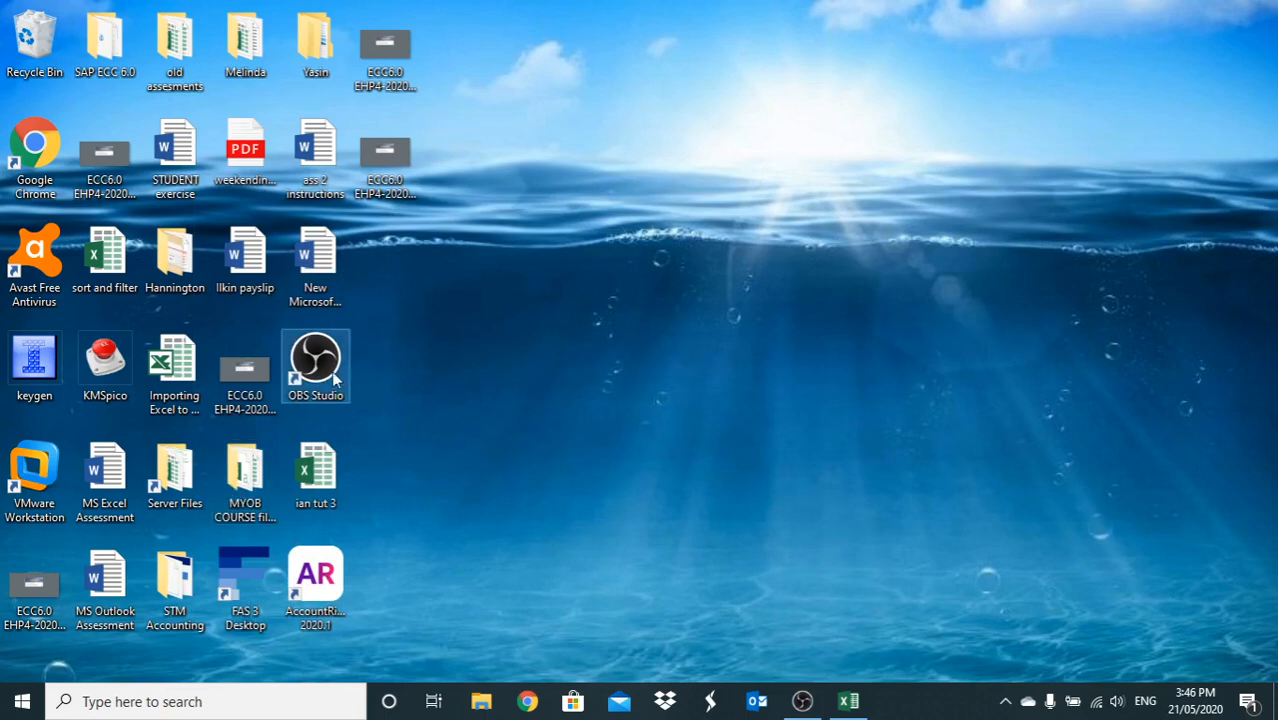
pyautogui.doubleClick(244, 478)
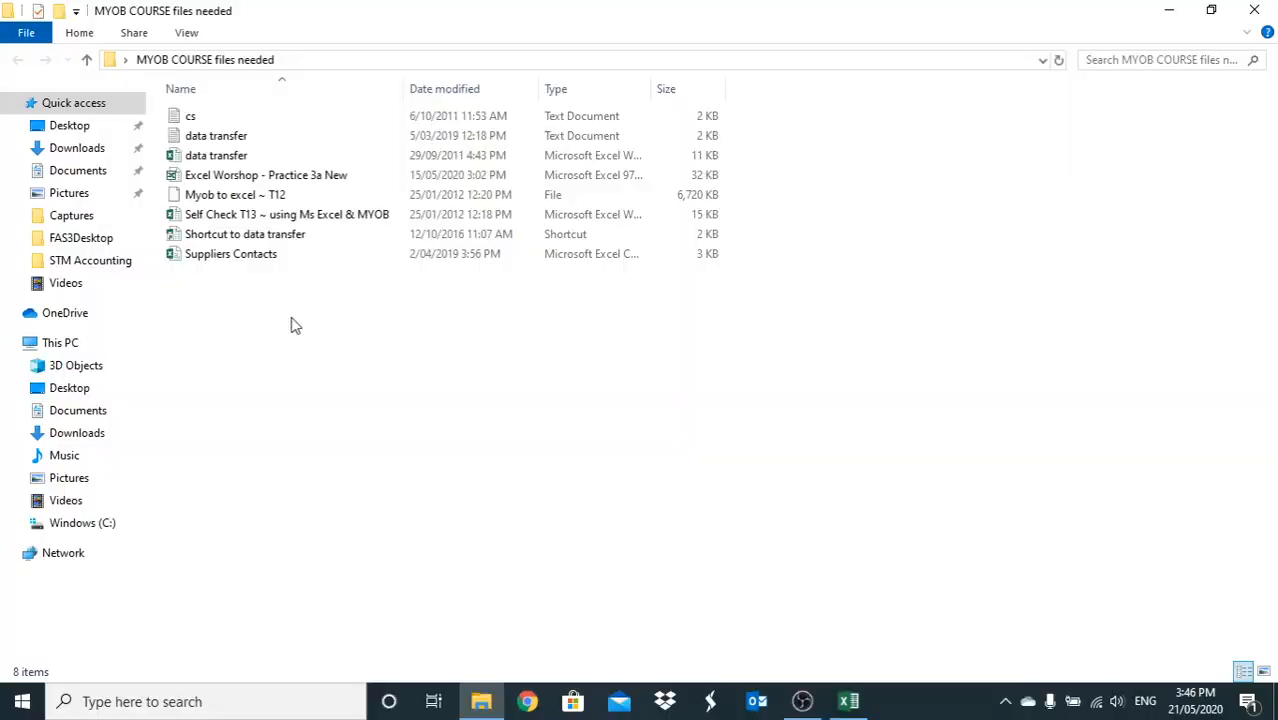
pyautogui.doubleClick(280, 176)
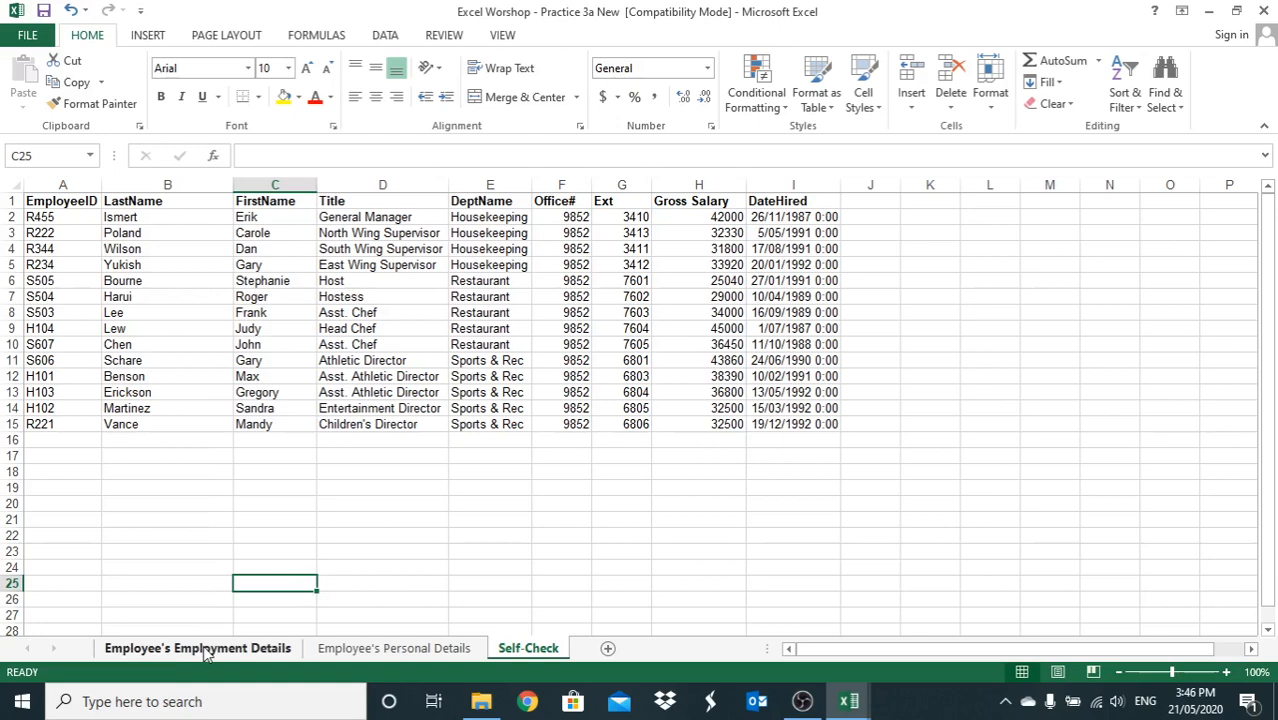
pyautogui.click(205, 650)
pyautogui.click(236, 474)
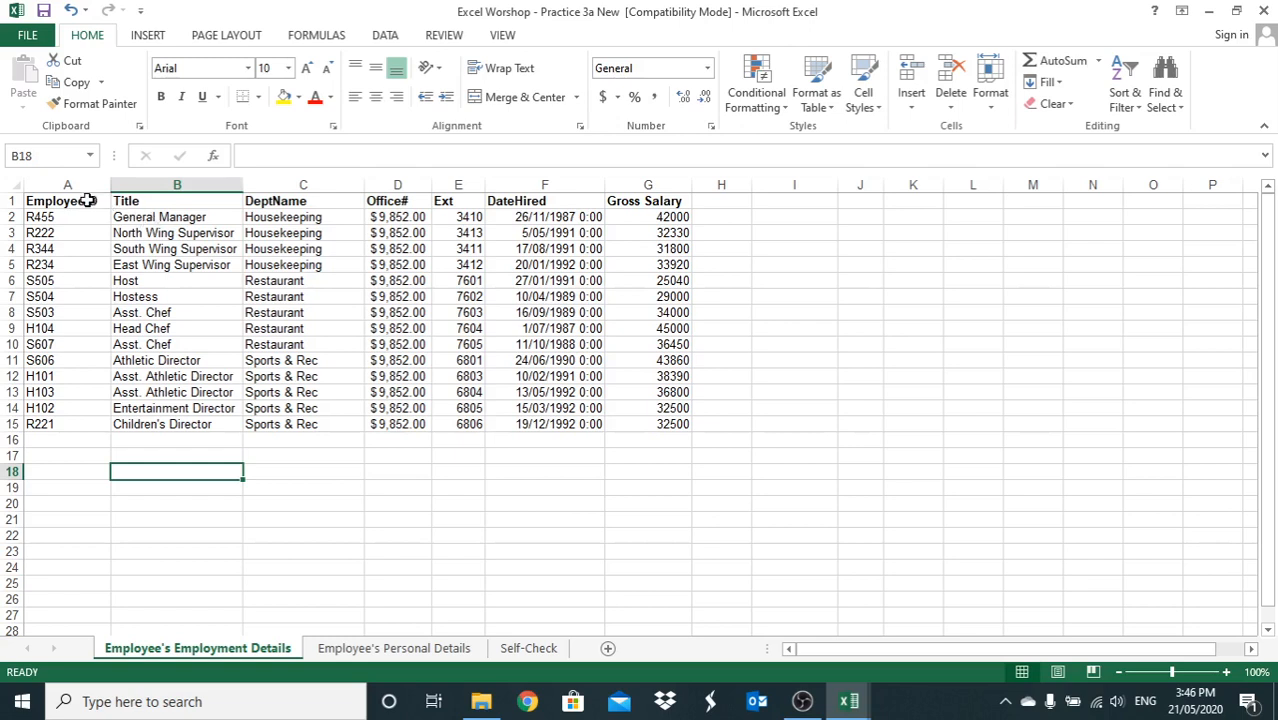
# - Turn on filtering for the employee table's header row and look through the EmployeeID filter choices, keeping all of them selected
pyautogui.click(88, 200)
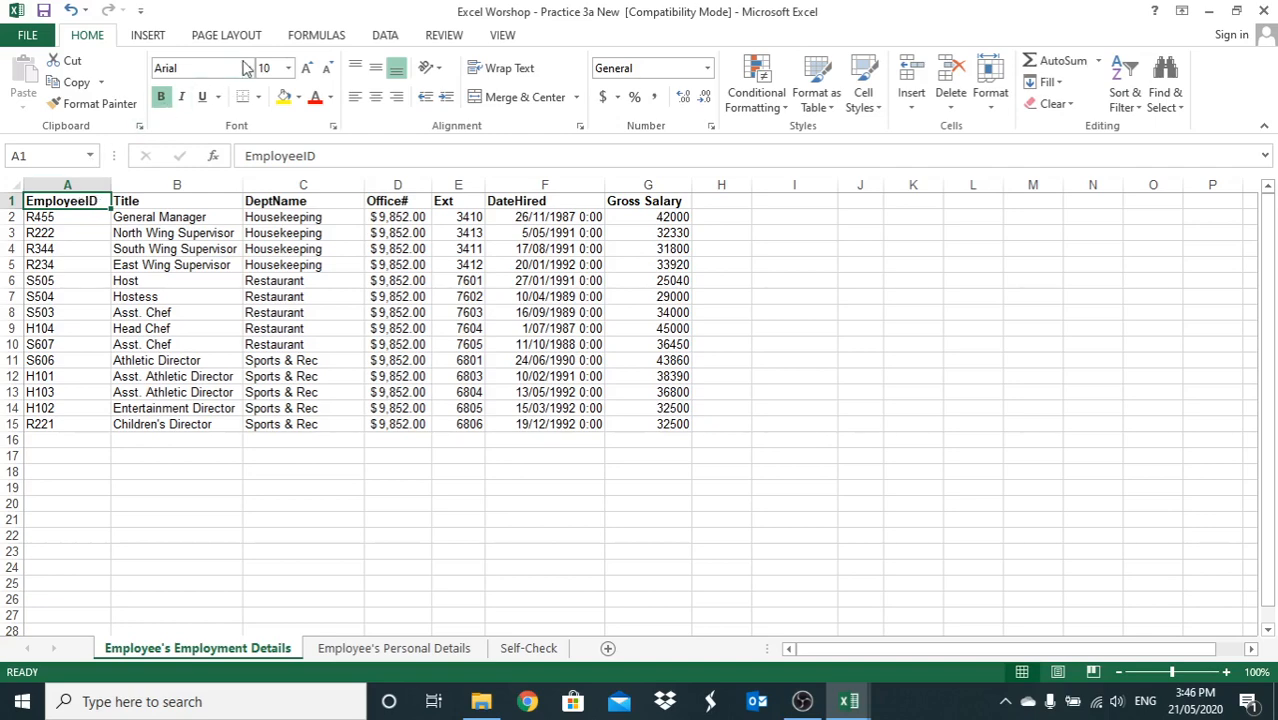
pyautogui.click(390, 36)
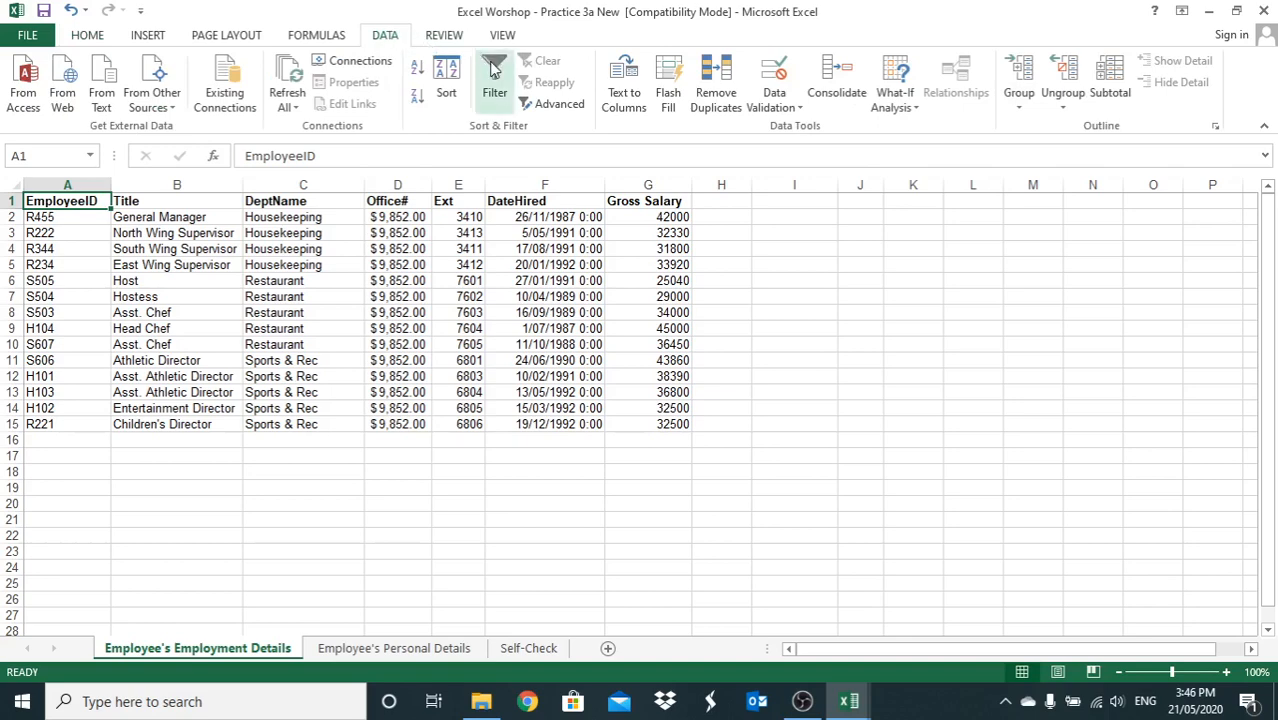
pyautogui.click(492, 68)
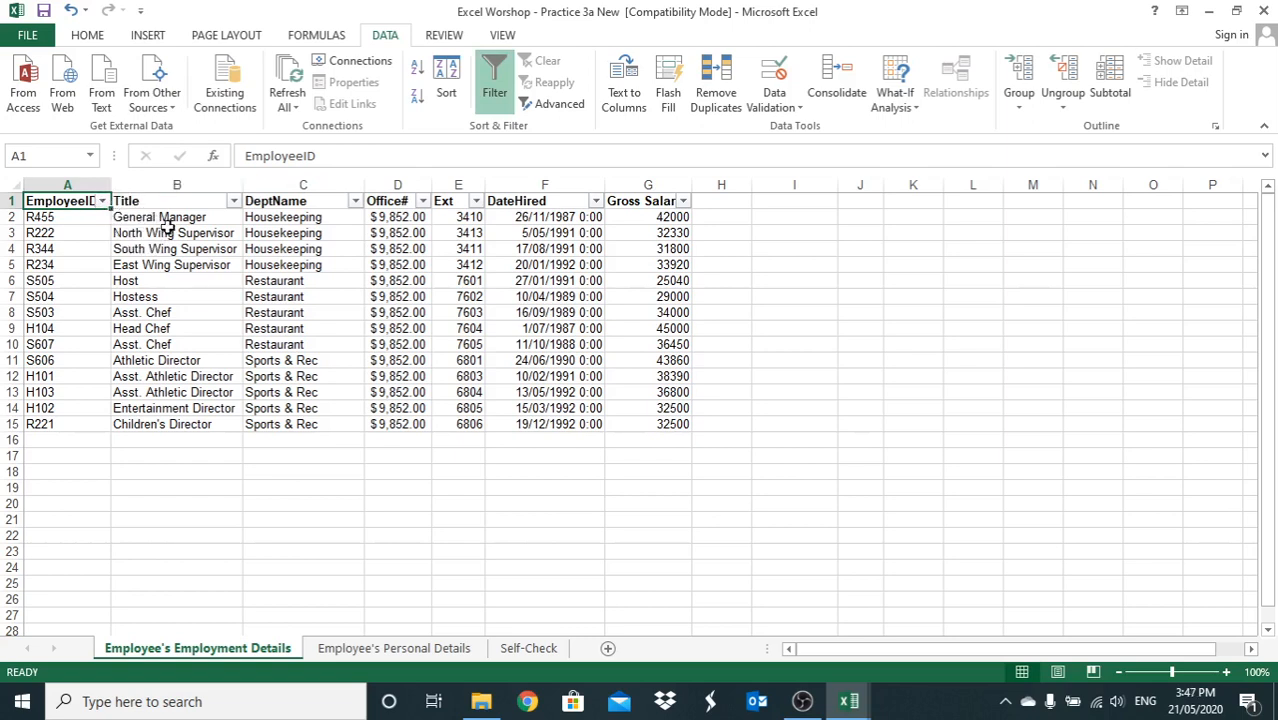
pyautogui.click(102, 203)
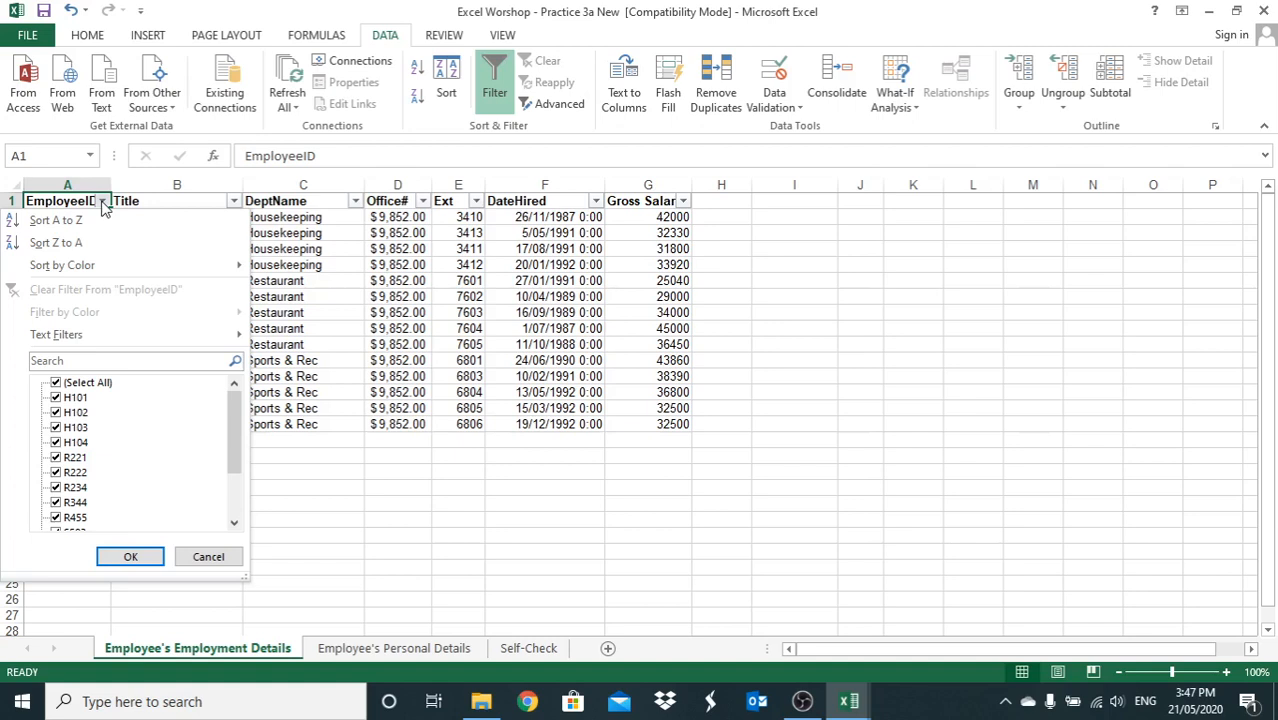
pyautogui.click(140, 556)
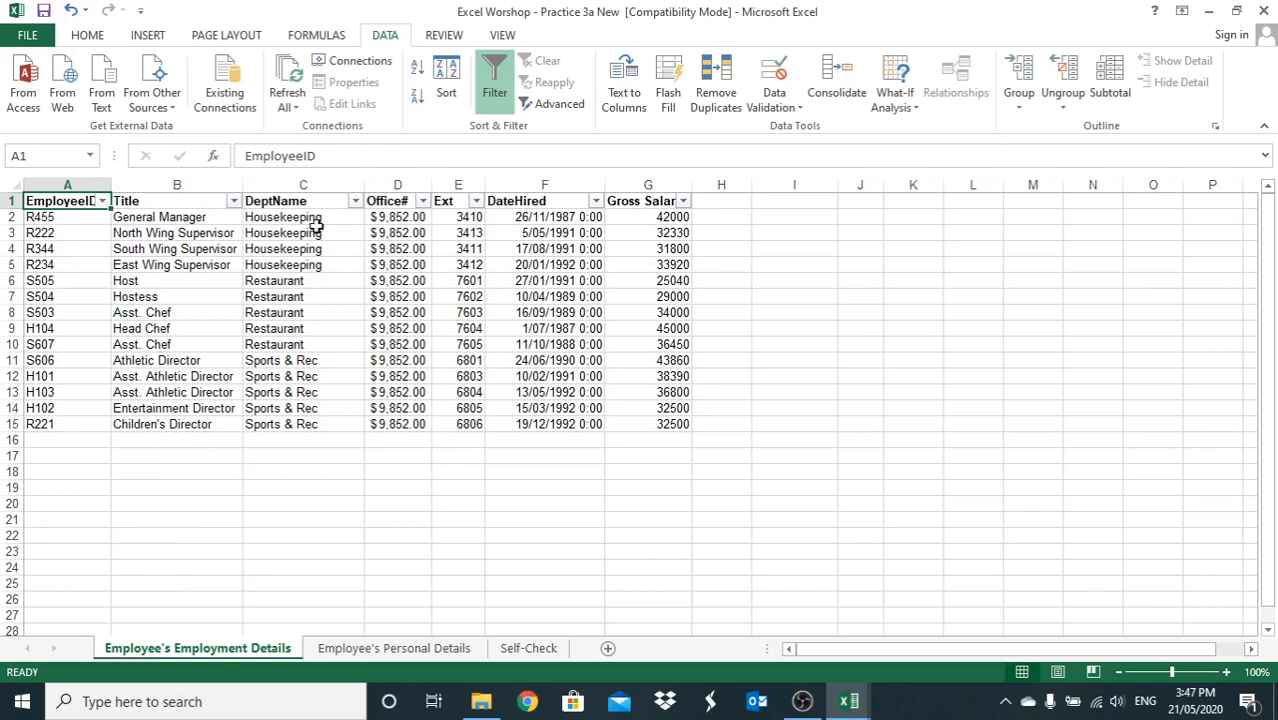
# - Filter the DeptName column to show only the Restaurant department
pyautogui.click(355, 201)
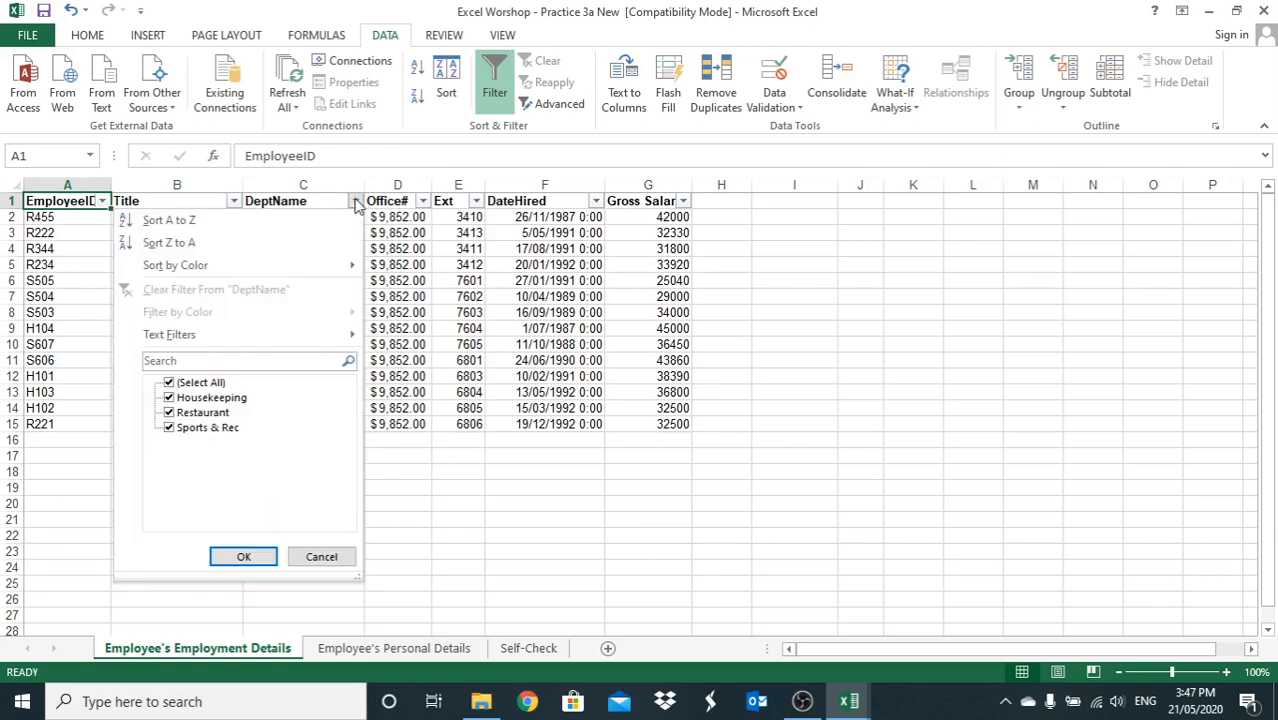
pyautogui.click(169, 383)
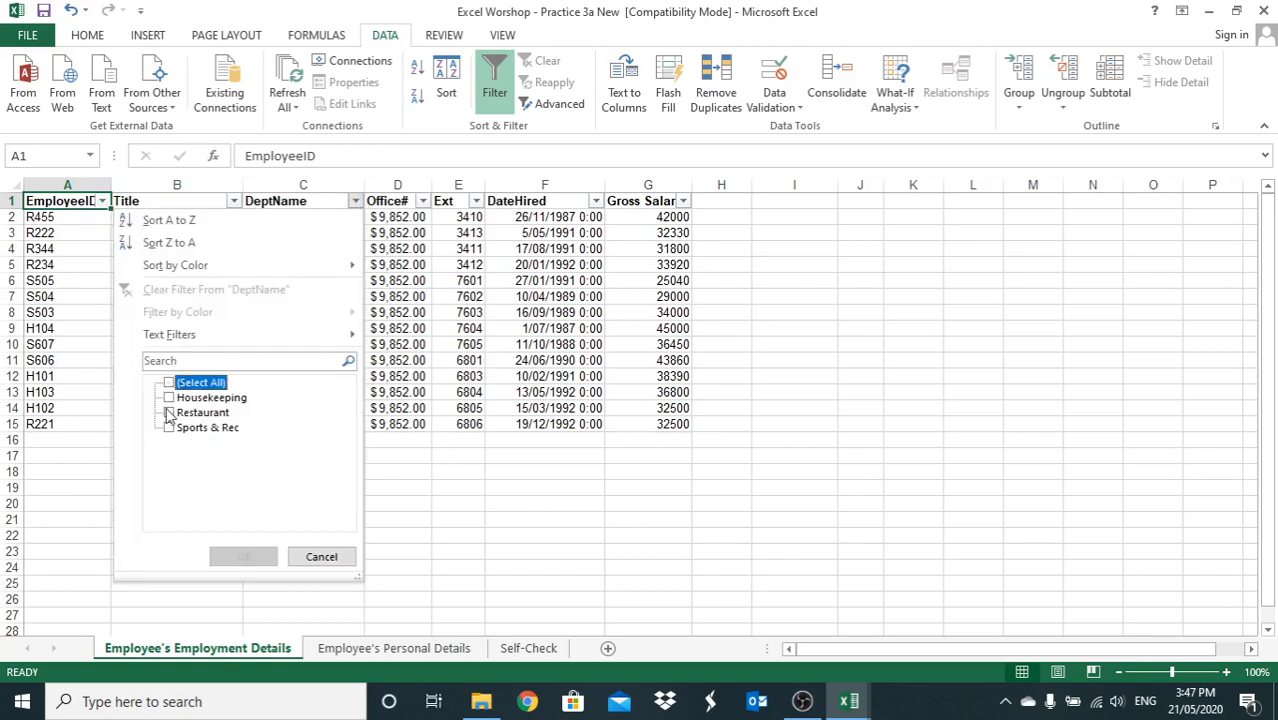
pyautogui.click(169, 413)
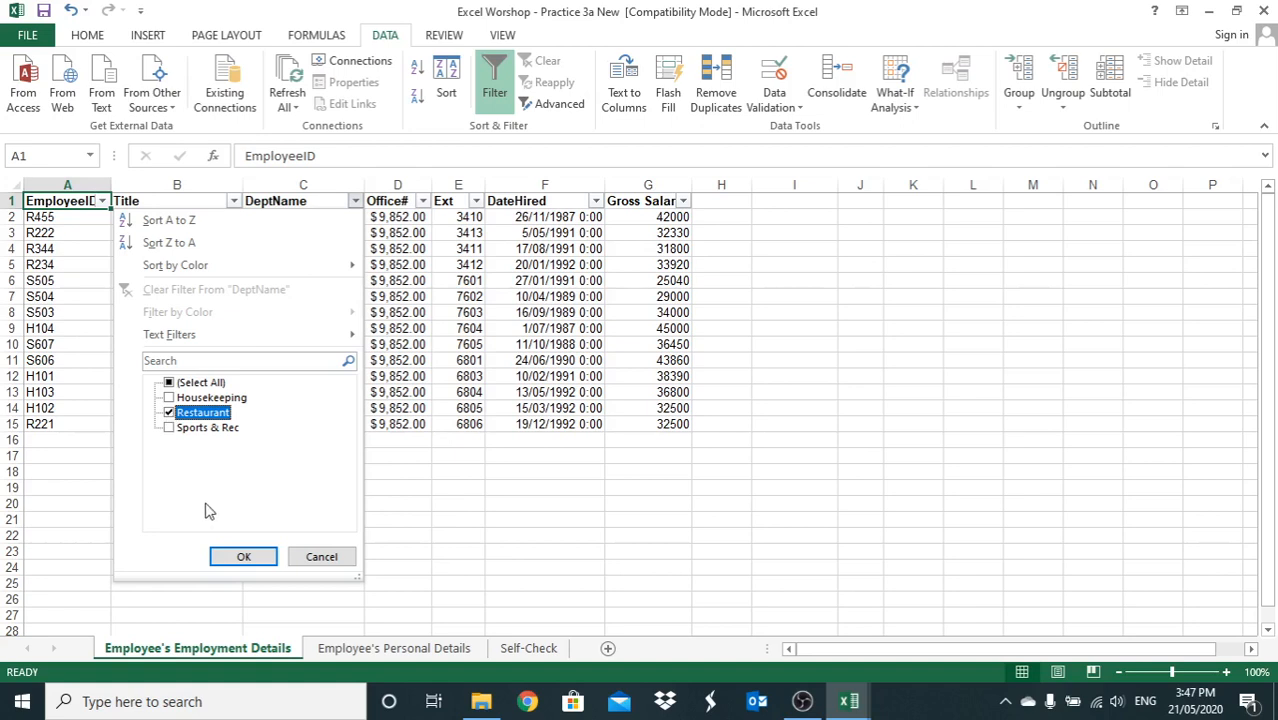
pyautogui.click(241, 555)
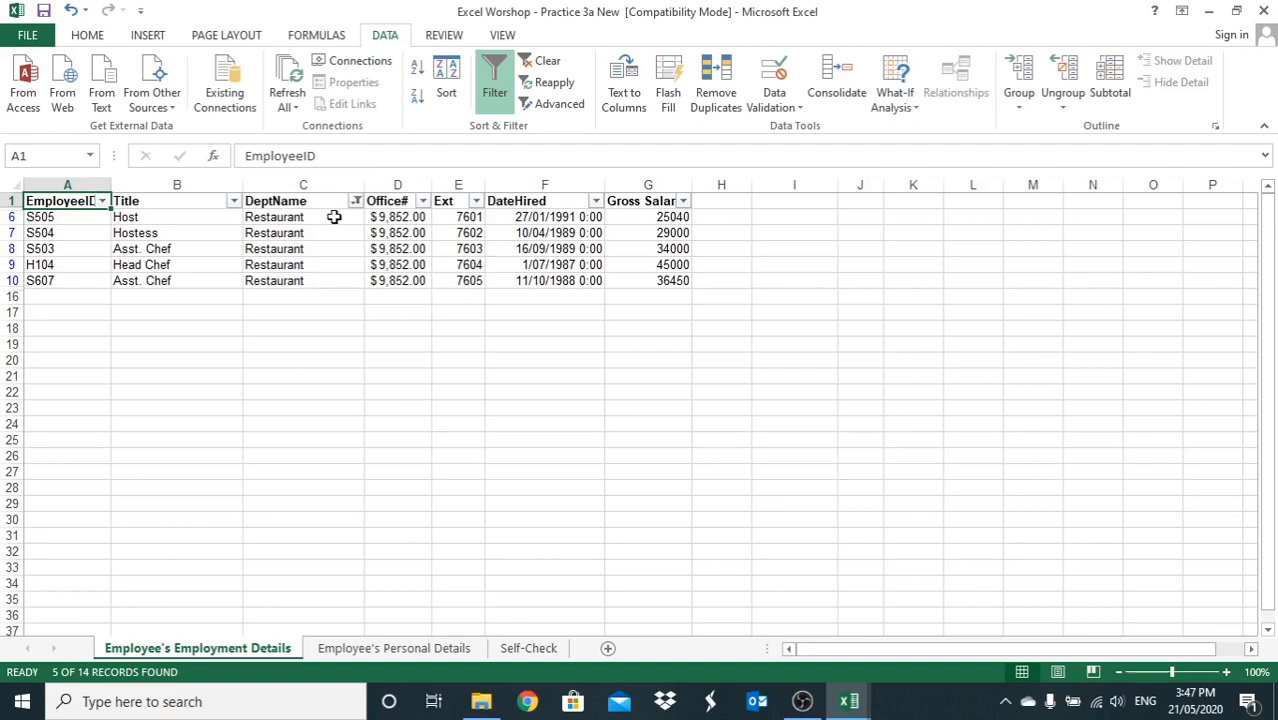
# - Filter the DateHired column of the Restaurant records to the years 1991 and 1989, and clear all filters from the table
pyautogui.click(596, 202)
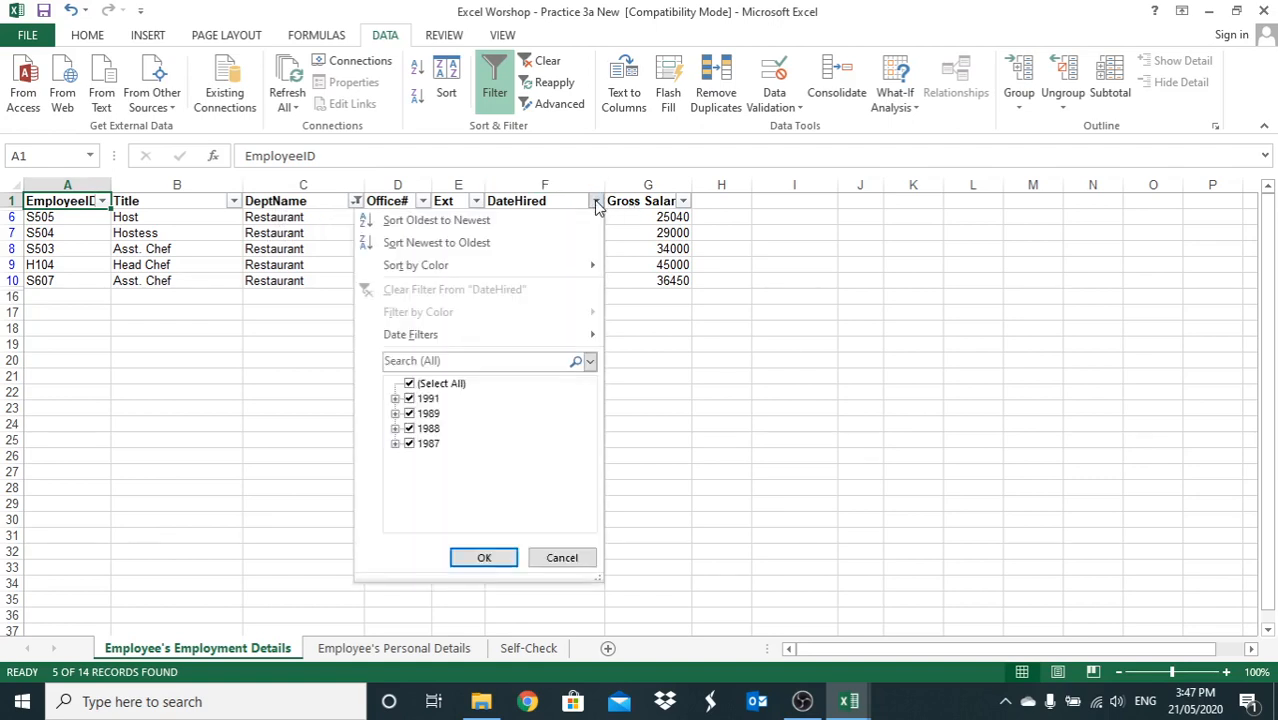
pyautogui.click(409, 384)
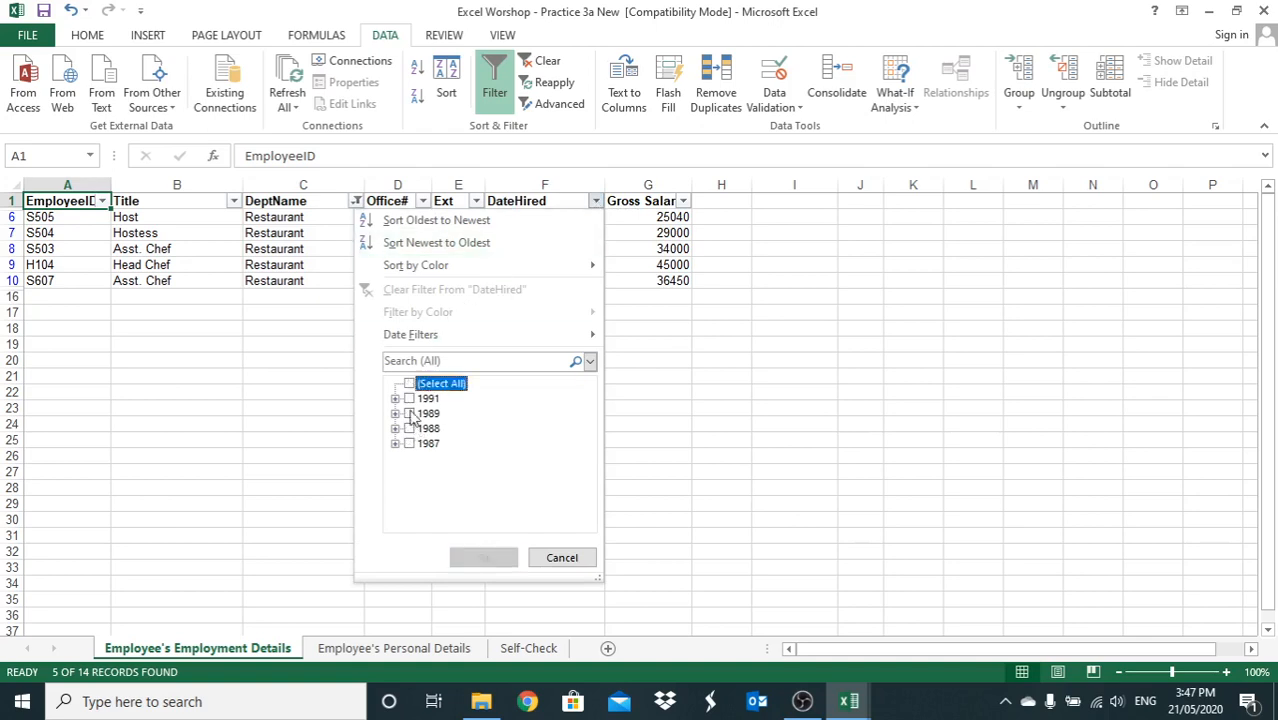
pyautogui.click(409, 399)
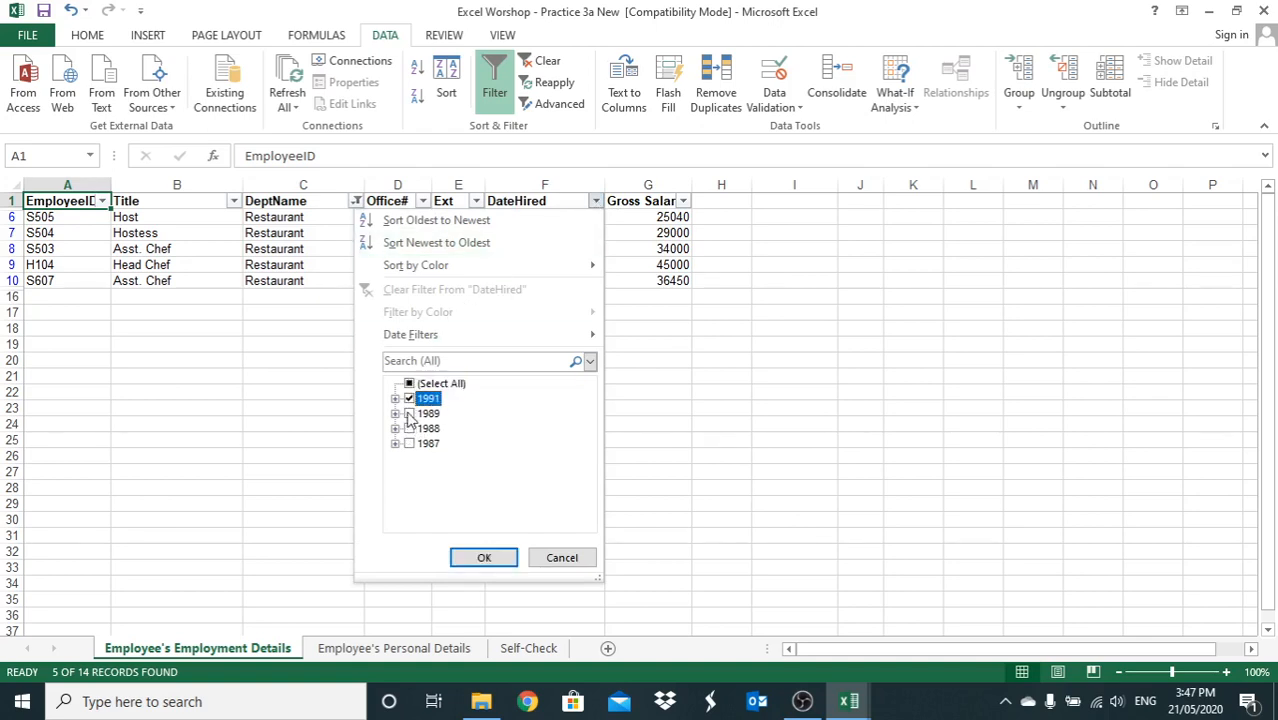
pyautogui.click(409, 414)
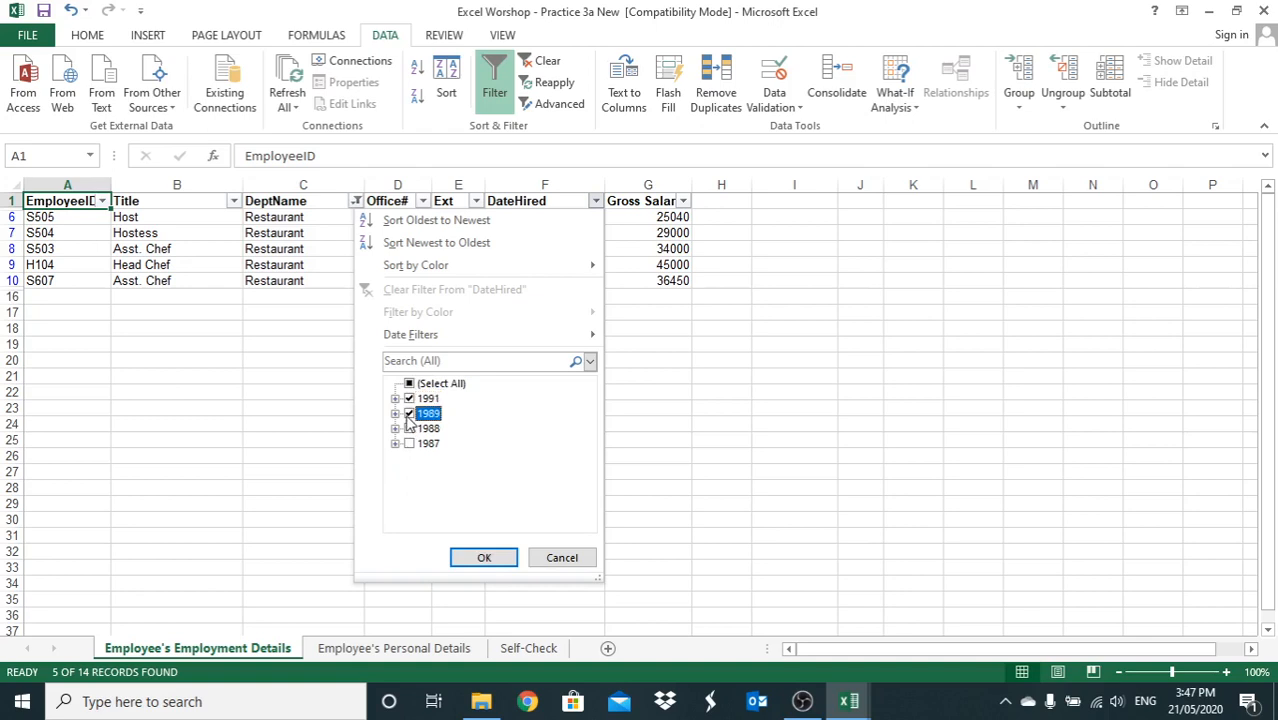
pyautogui.click(482, 557)
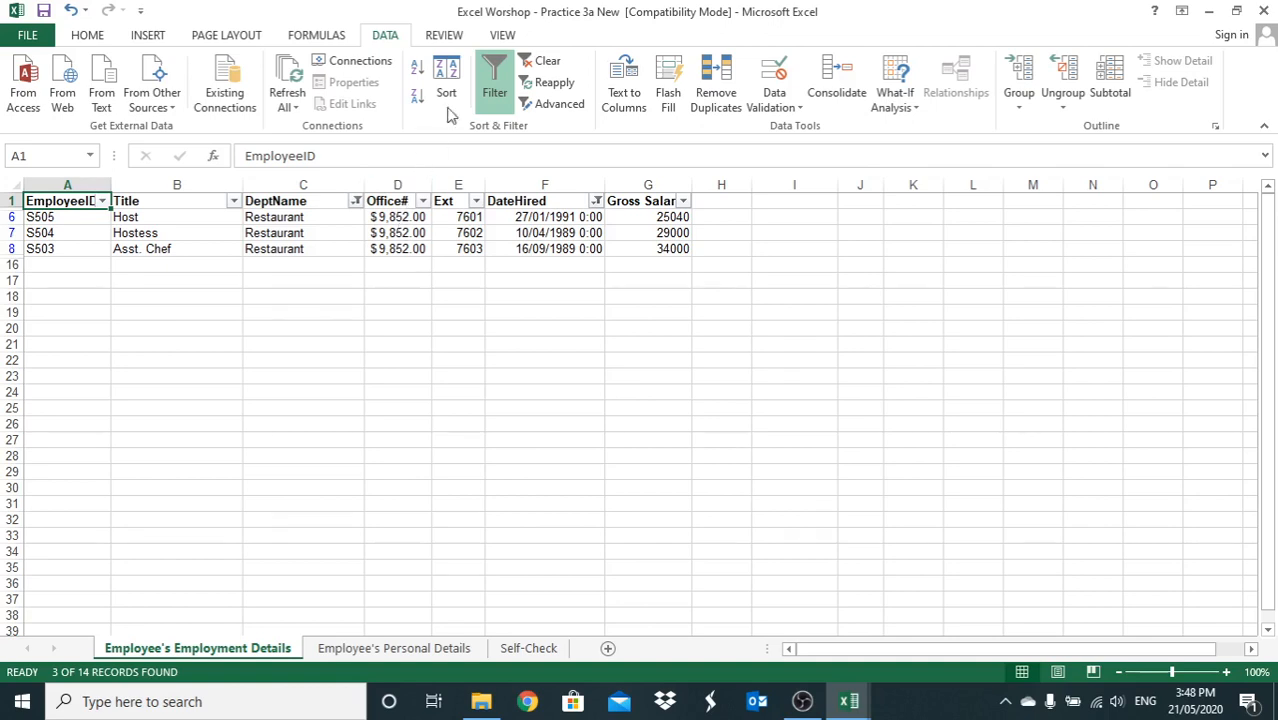
pyautogui.click(540, 62)
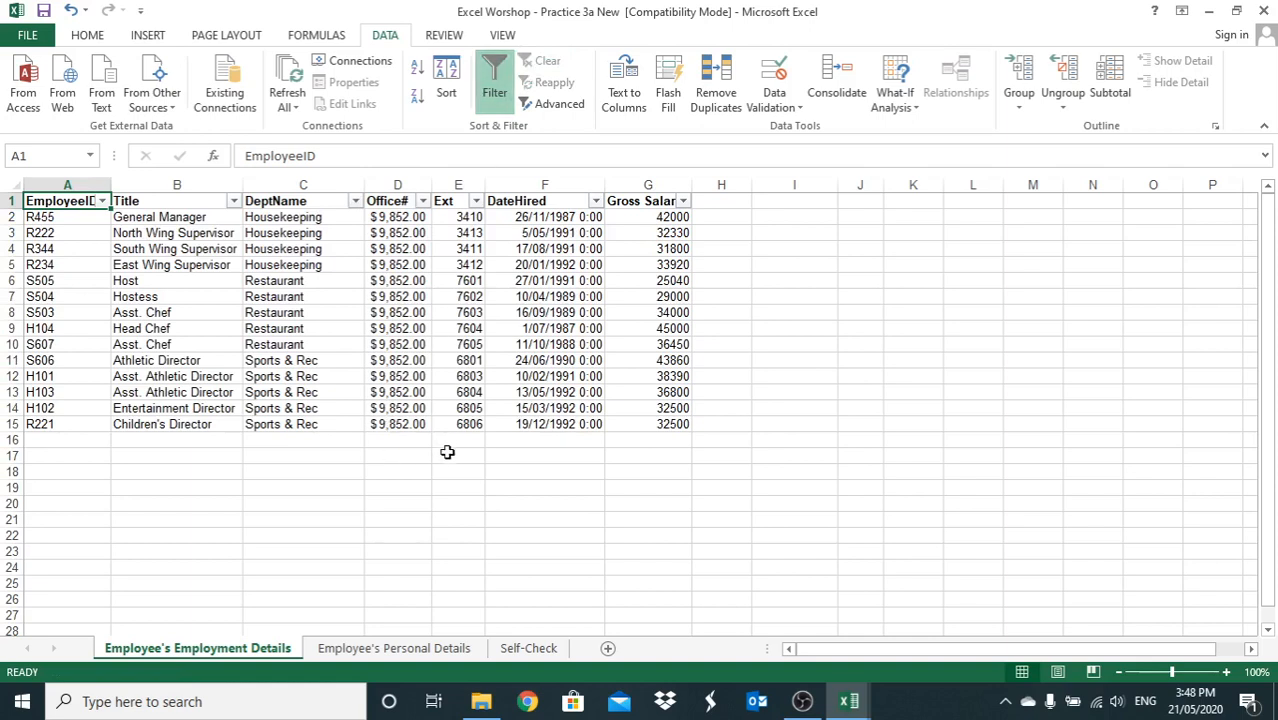
# - Filter the Title column to show only General Manager and Head Chef, and clear the filter to restore the full employee list
pyautogui.click(234, 201)
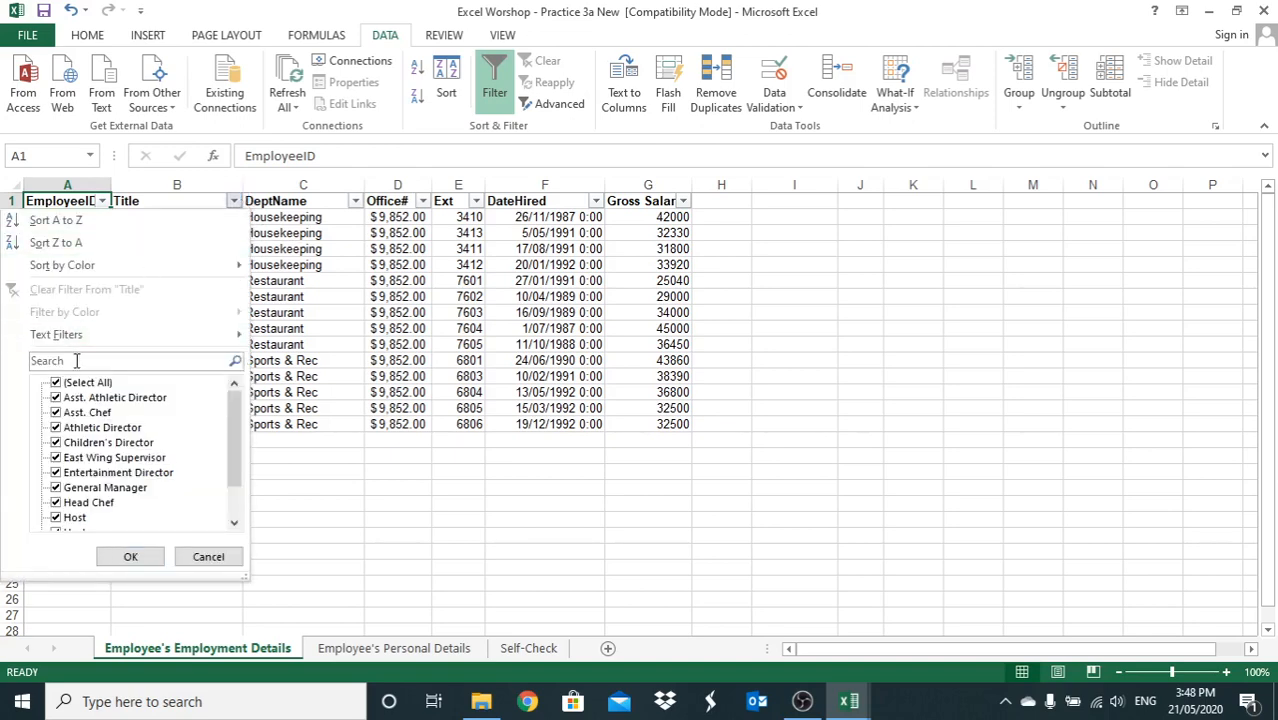
pyautogui.click(57, 383)
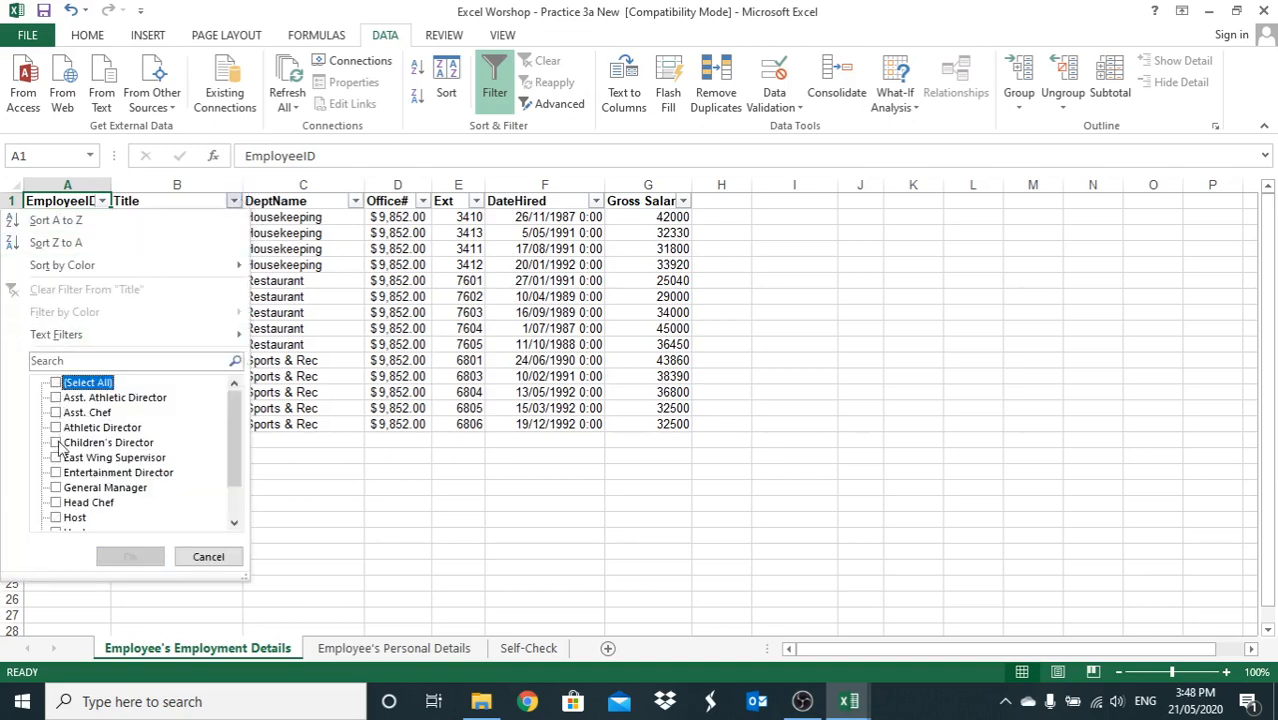
pyautogui.click(57, 487)
pyautogui.click(57, 502)
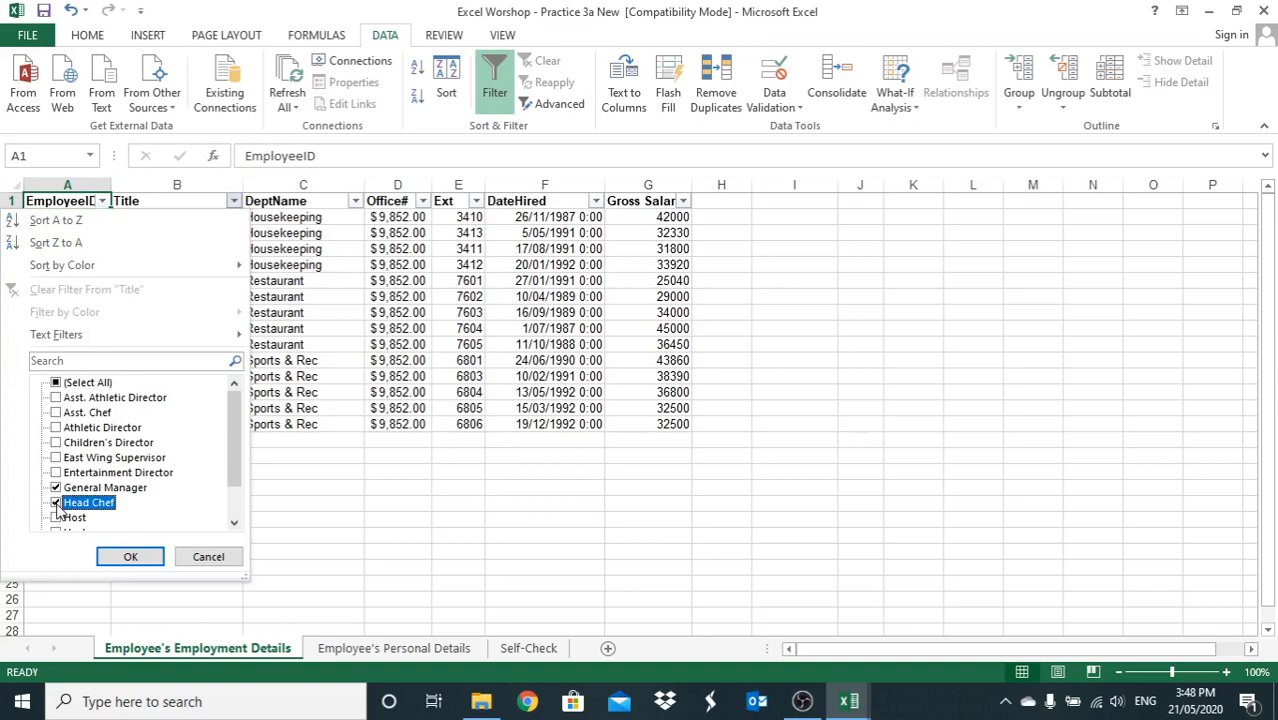
pyautogui.click(113, 555)
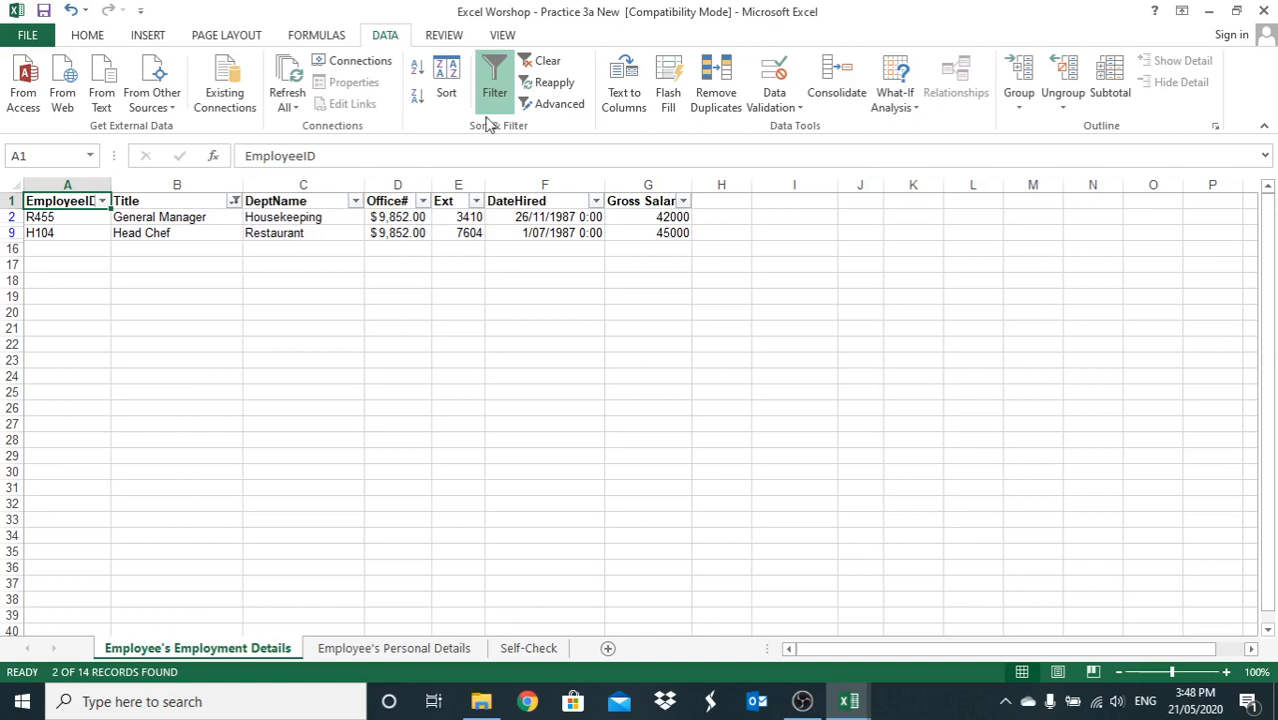
pyautogui.click(546, 63)
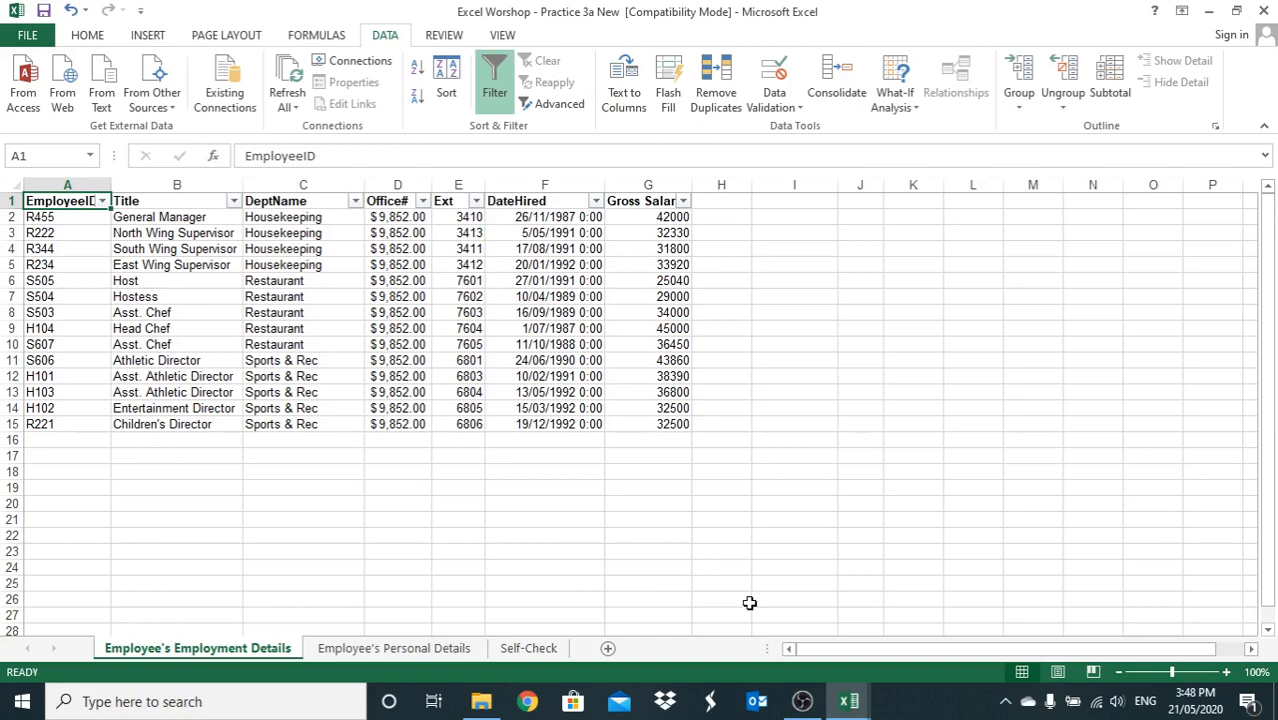
pyautogui.click(802, 701)
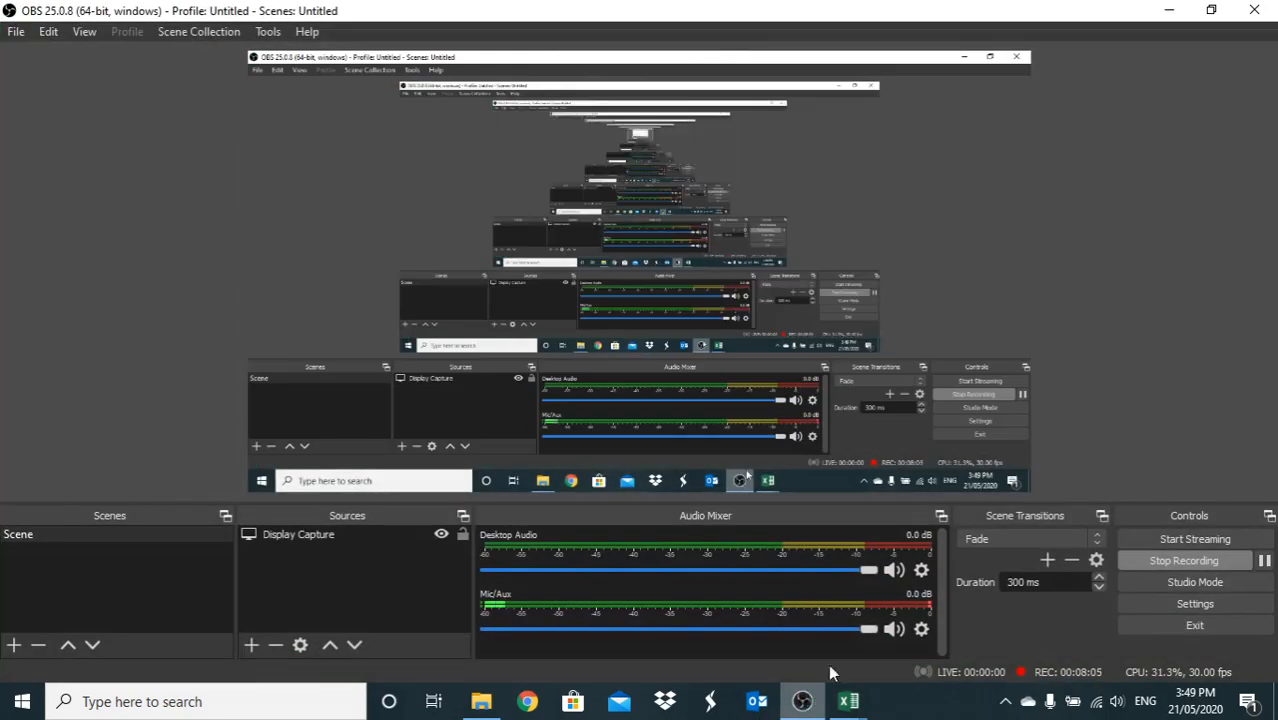